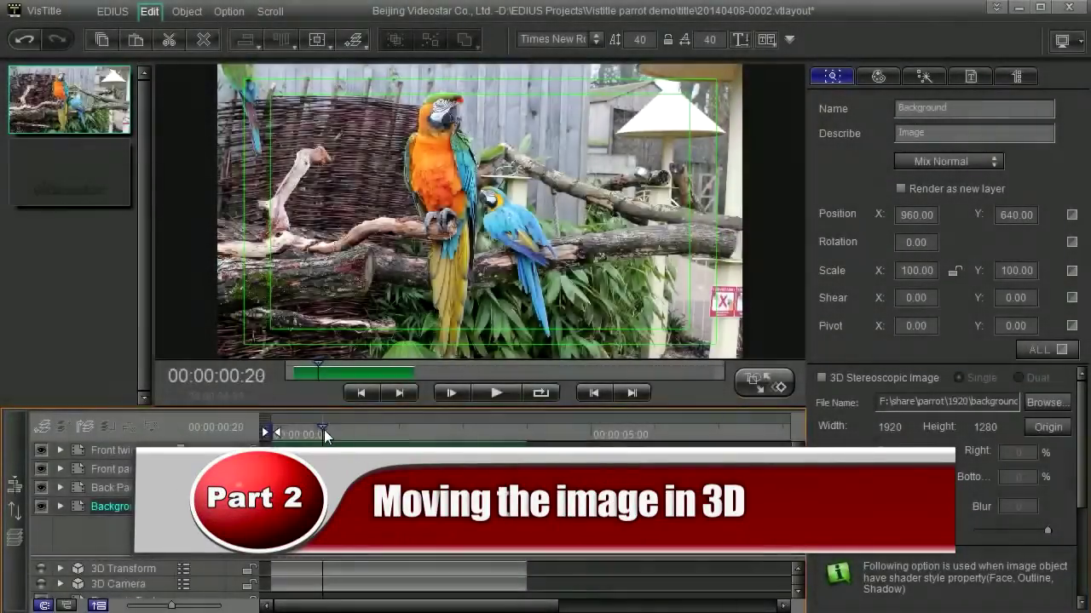
# Preview the parrot title by scrubbing and briefly playing it
pyautogui.moveTo(323, 435); pyautogui.dragTo(329, 436)
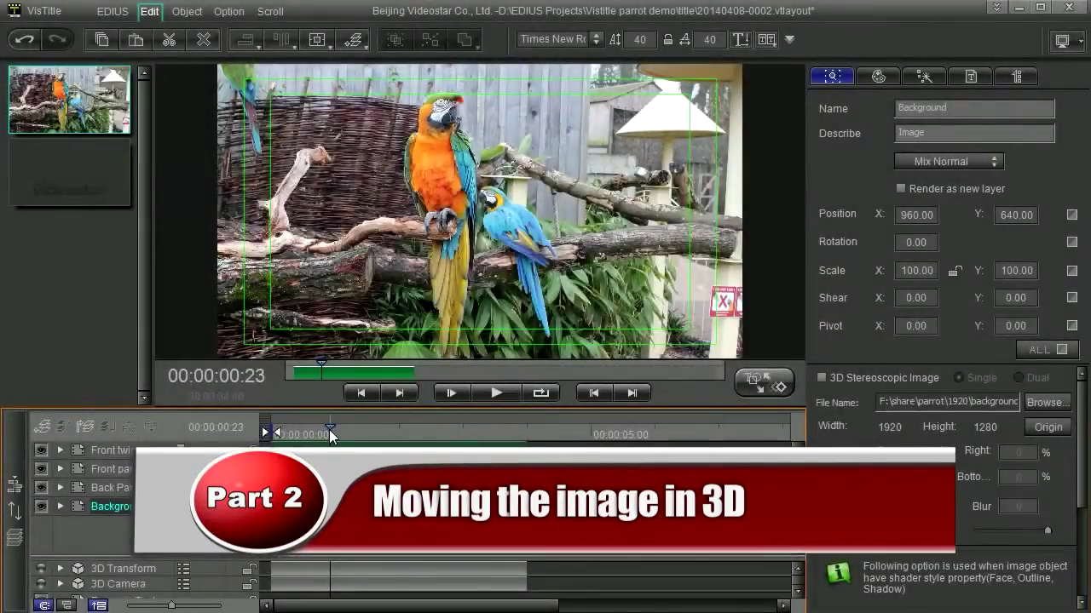
pyautogui.click(497, 392)
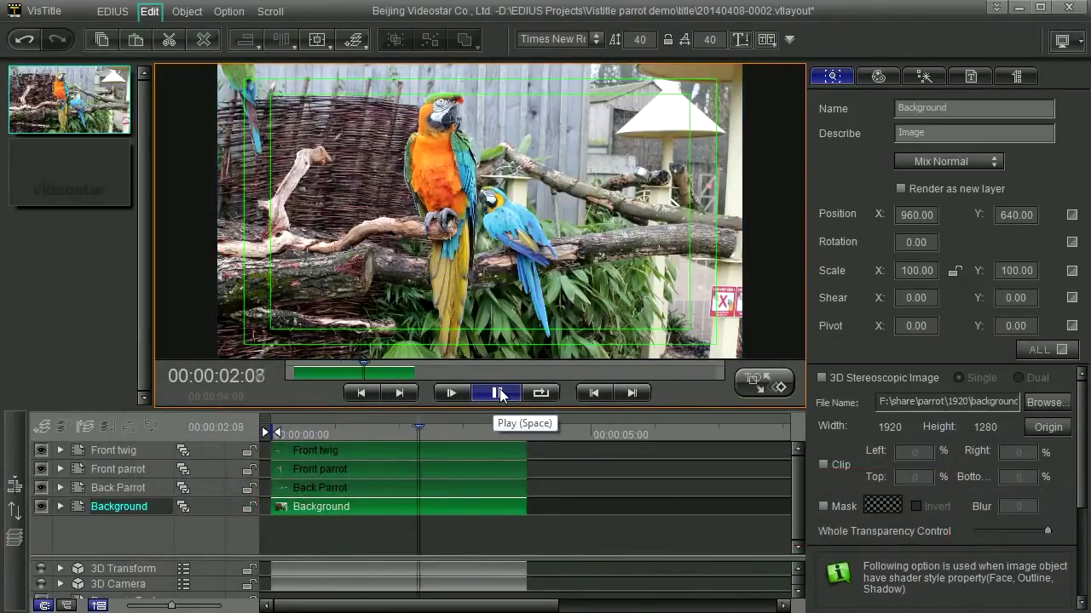
pyautogui.click(498, 393)
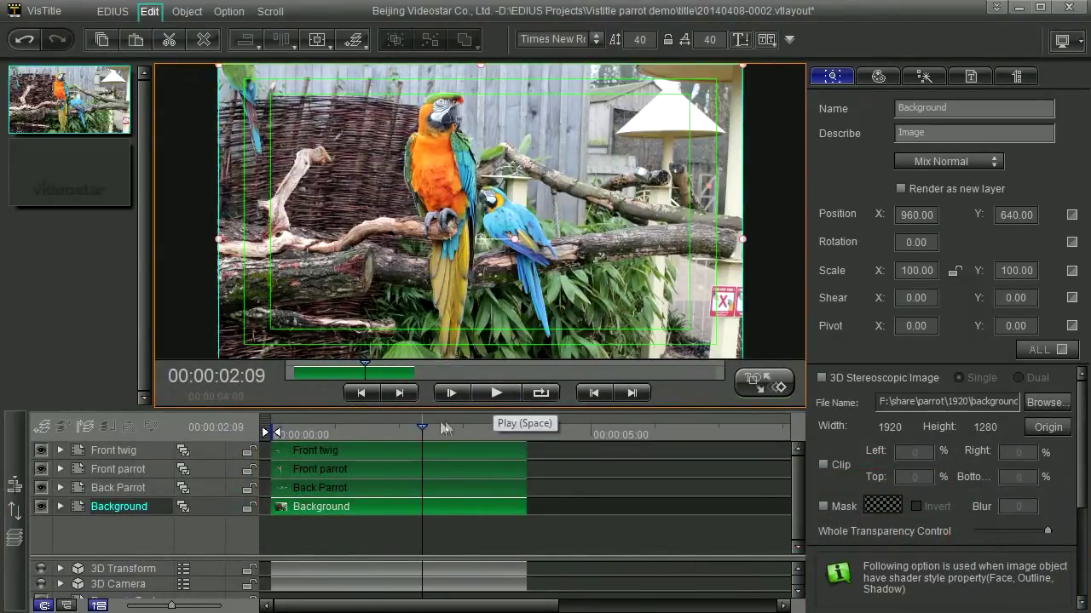
pyautogui.moveTo(422, 430); pyautogui.dragTo(360, 436)
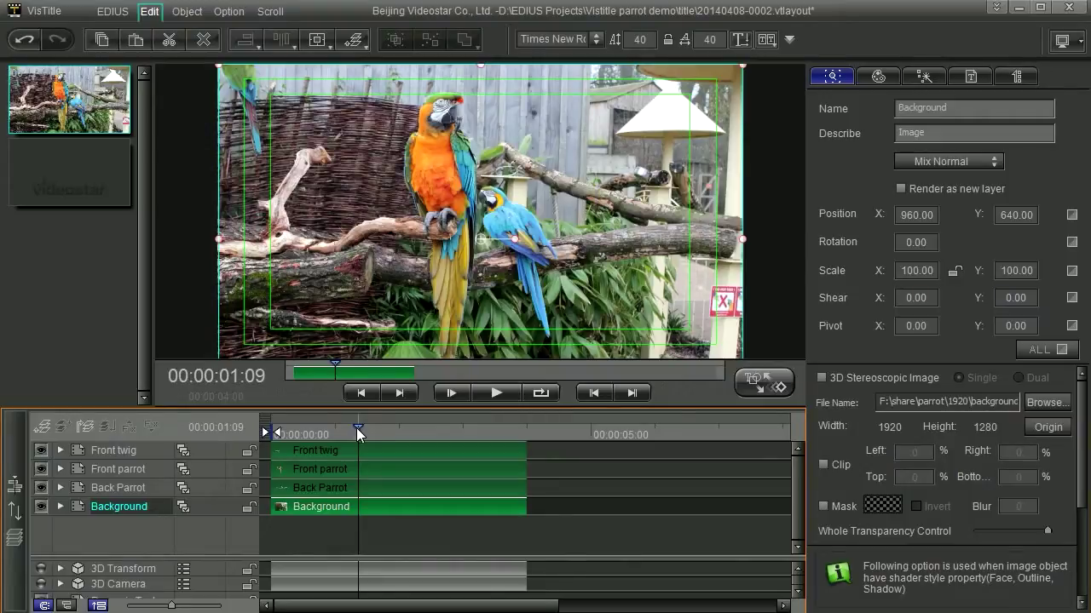
pyautogui.moveTo(358, 434); pyautogui.dragTo(379, 450)
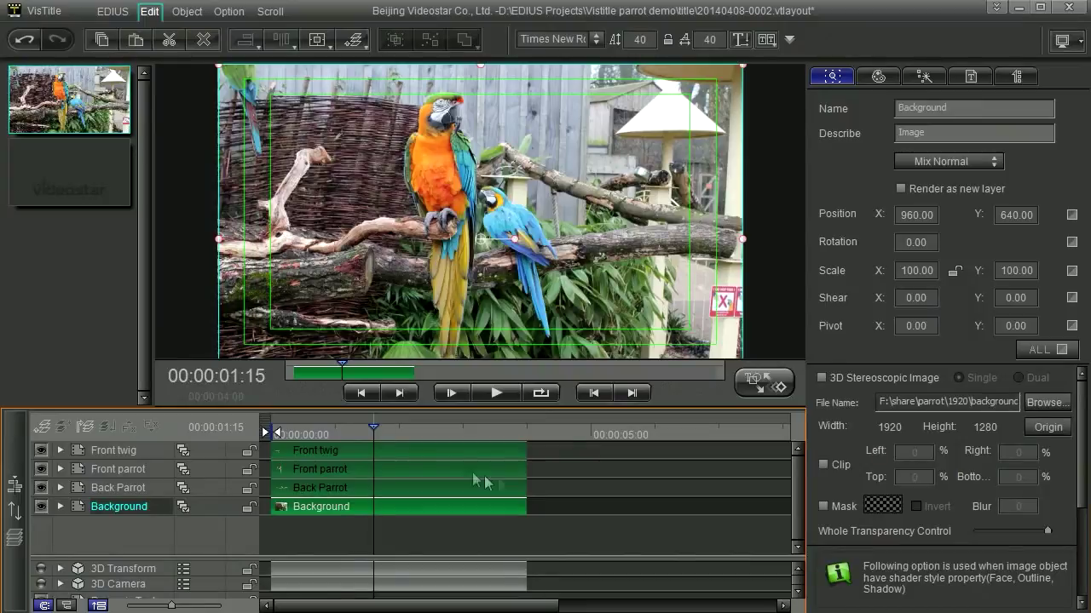
# Enter 3D effect editing and resize the camera-view inset to a smaller size
pyautogui.click(777, 385)
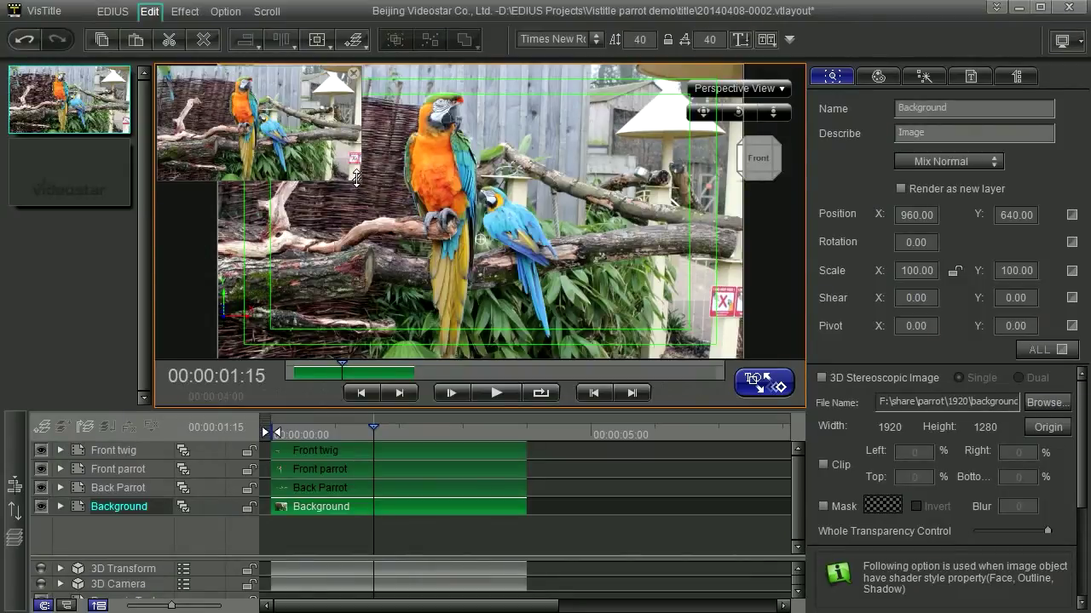
pyautogui.moveTo(356, 177); pyautogui.dragTo(425, 268)
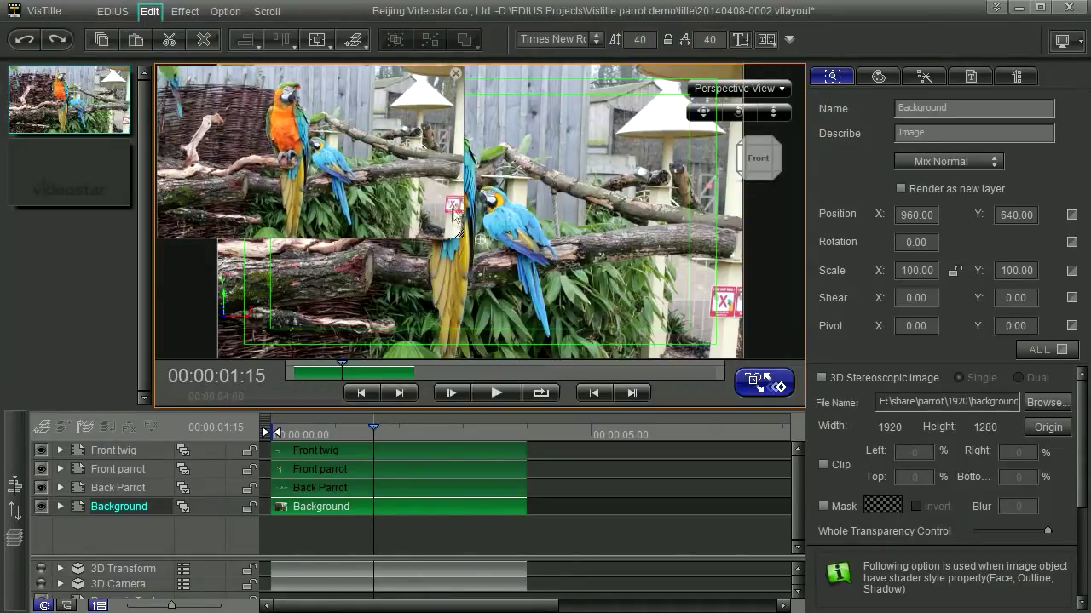
pyautogui.moveTo(455, 213); pyautogui.dragTo(382, 196)
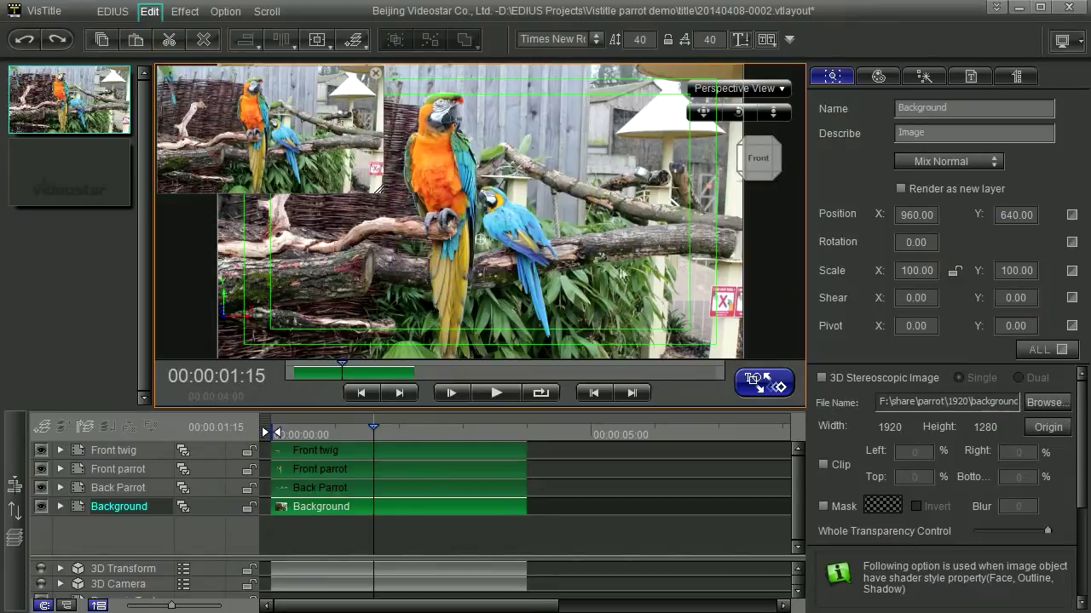
# Compare the Camera, Perspective, Front and Back views of the parrot scene
pyautogui.click(781, 89)
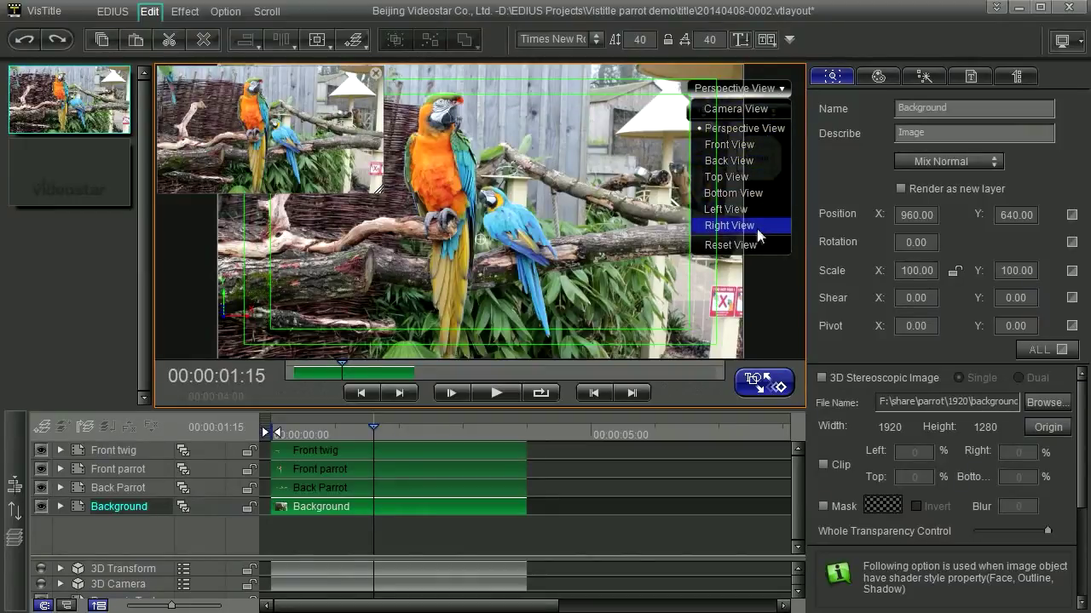
pyautogui.click(753, 109)
pyautogui.click(769, 89)
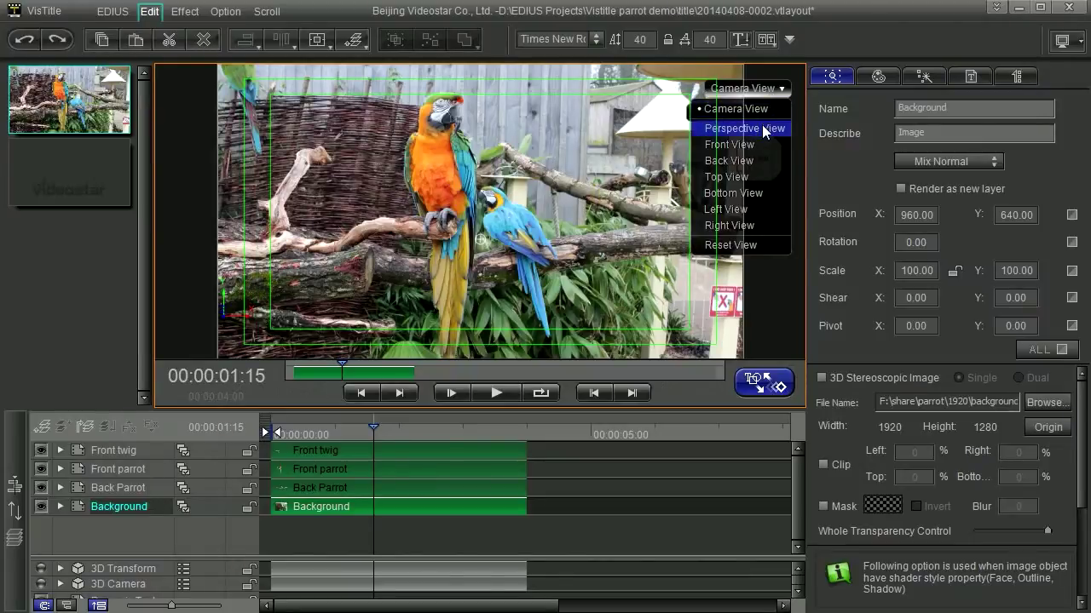
pyautogui.click(762, 127)
pyautogui.click(765, 89)
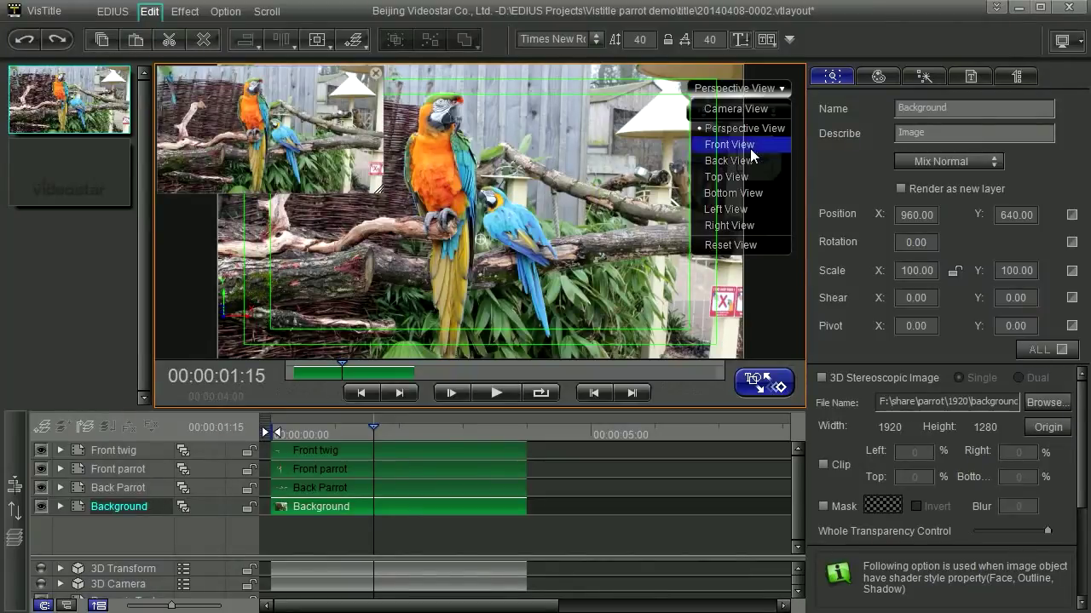
pyautogui.click(729, 145)
pyautogui.click(755, 85)
pyautogui.click(746, 159)
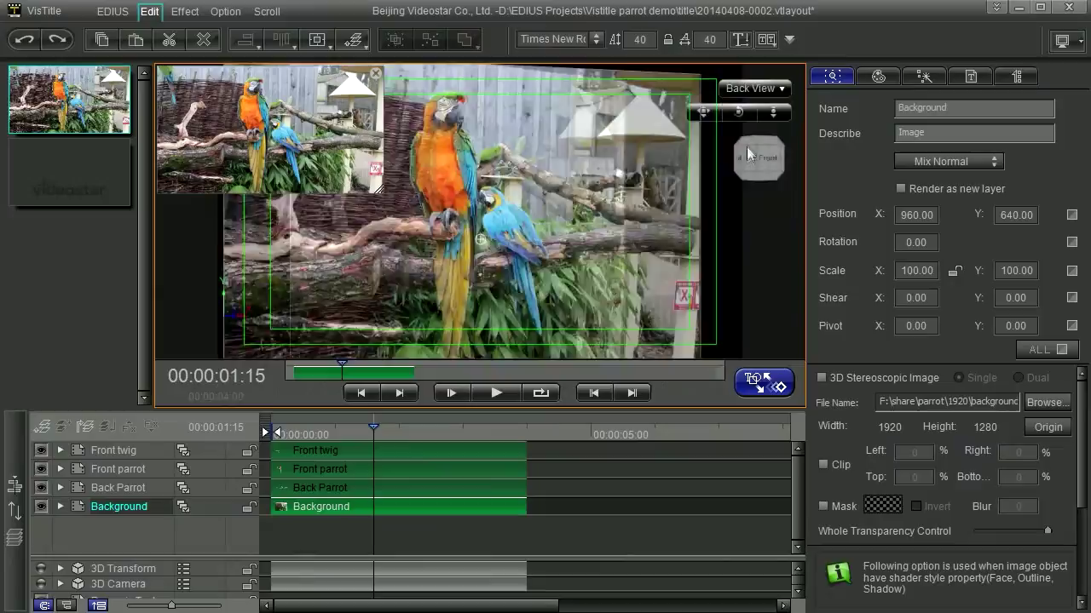
# Check the Top and Bottom views, settling on Top View
pyautogui.click(753, 86)
pyautogui.click(755, 176)
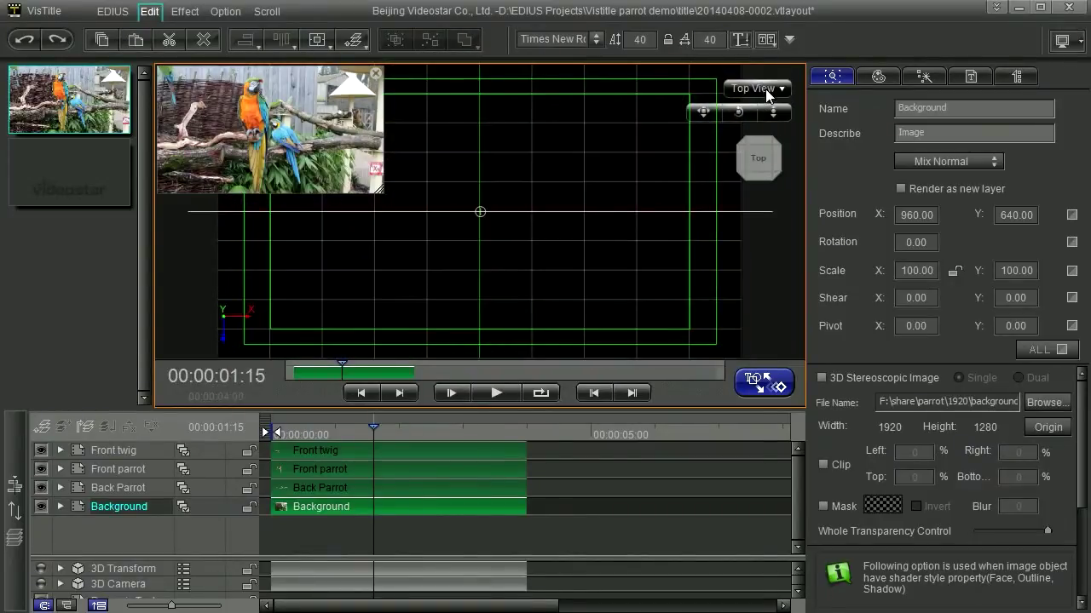
pyautogui.click(763, 88)
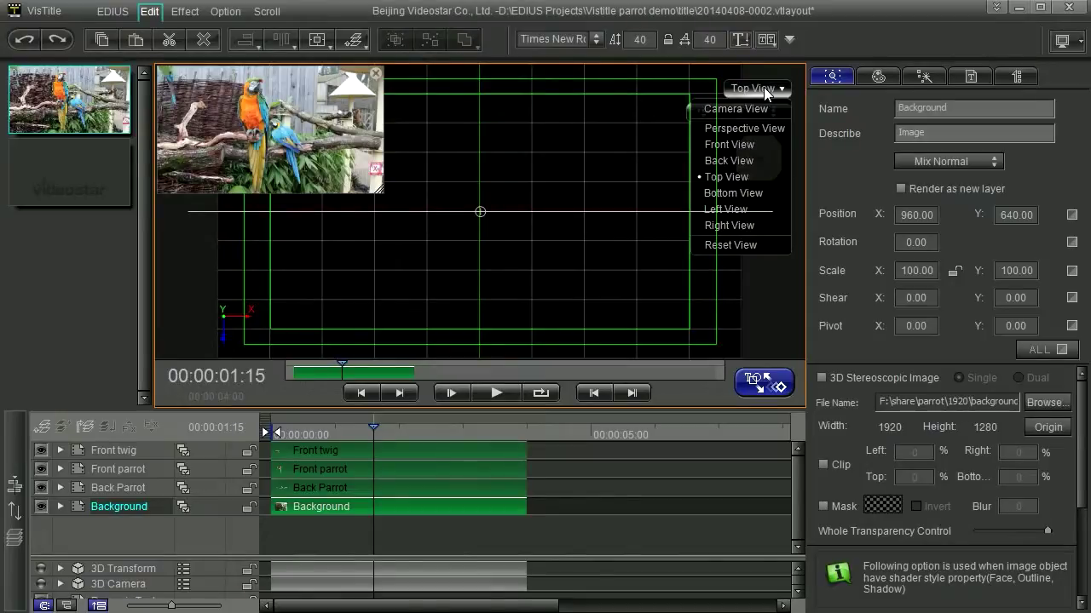
pyautogui.click(733, 193)
pyautogui.click(753, 89)
pyautogui.click(735, 177)
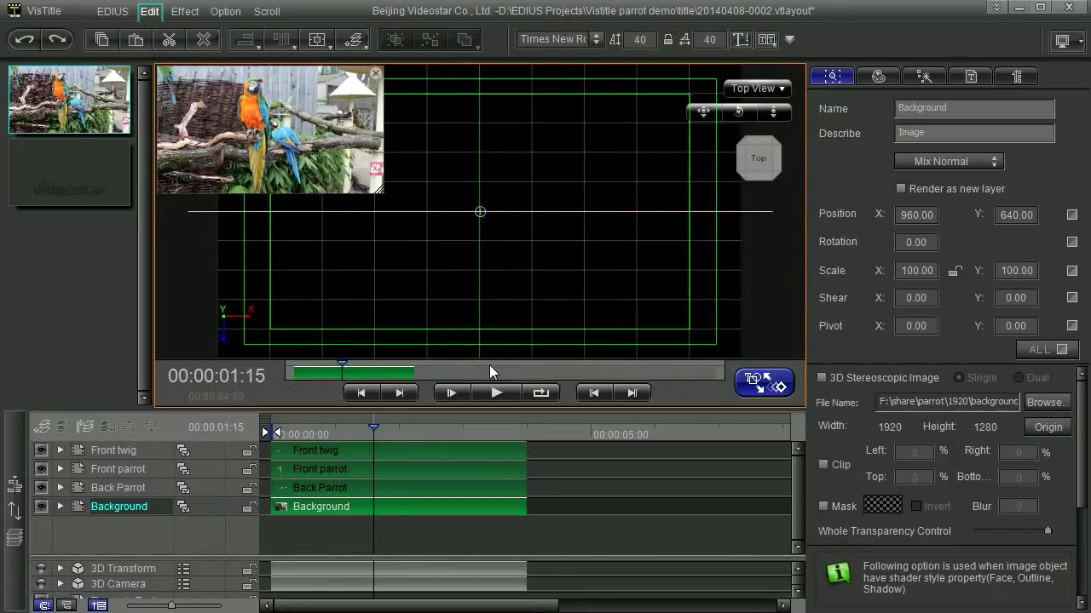
# Move Front twig, Front parrot and Back Parrot forward in depth by decreasing amounts
pyautogui.click(314, 450)
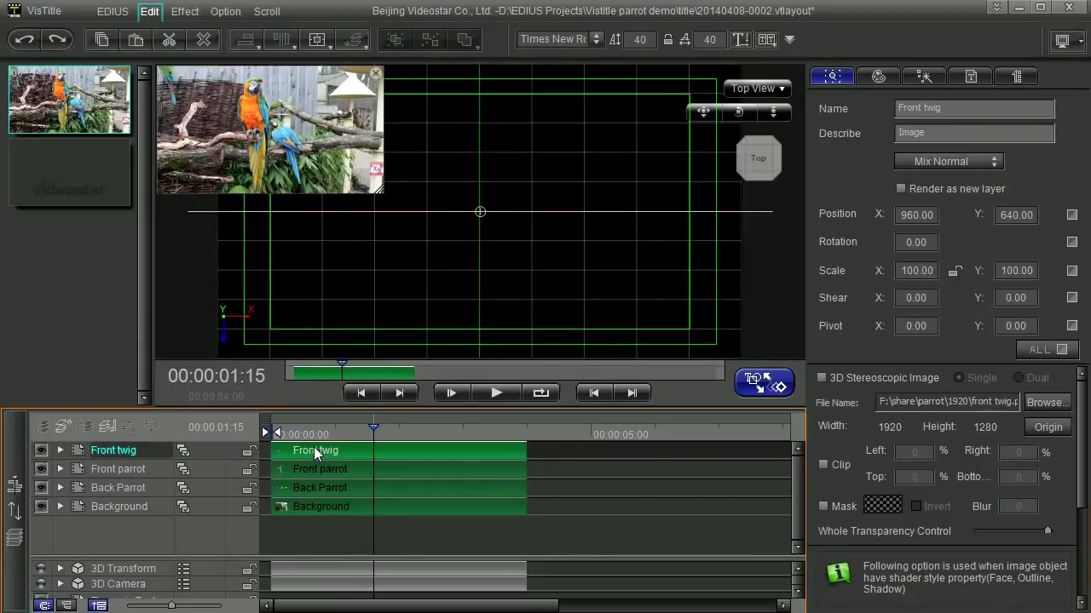
pyautogui.moveTo(480, 212); pyautogui.dragTo(481, 341)
pyautogui.click(379, 470)
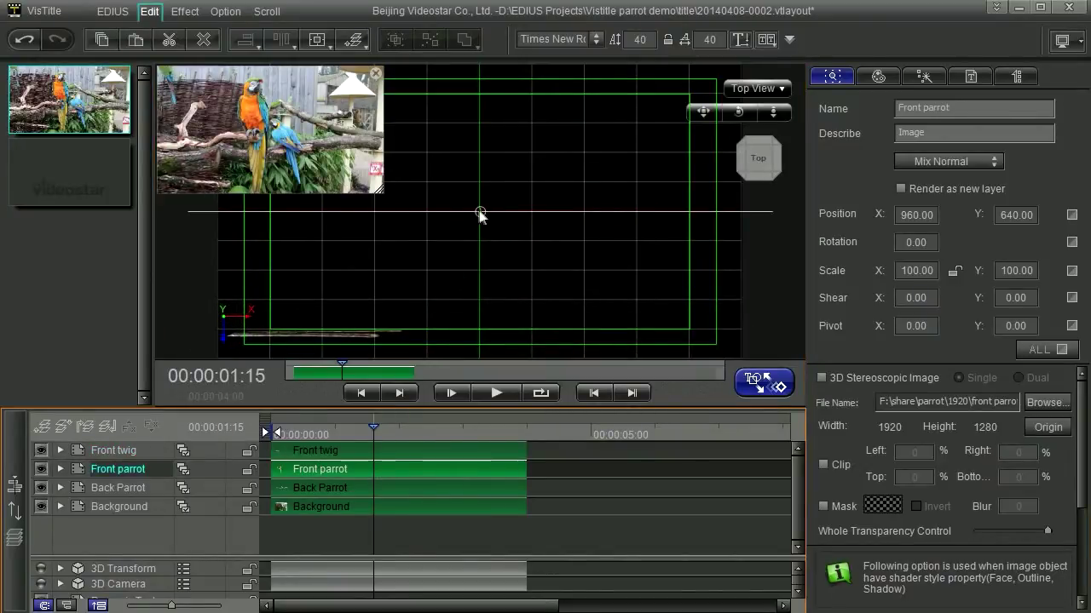
pyautogui.click(408, 450)
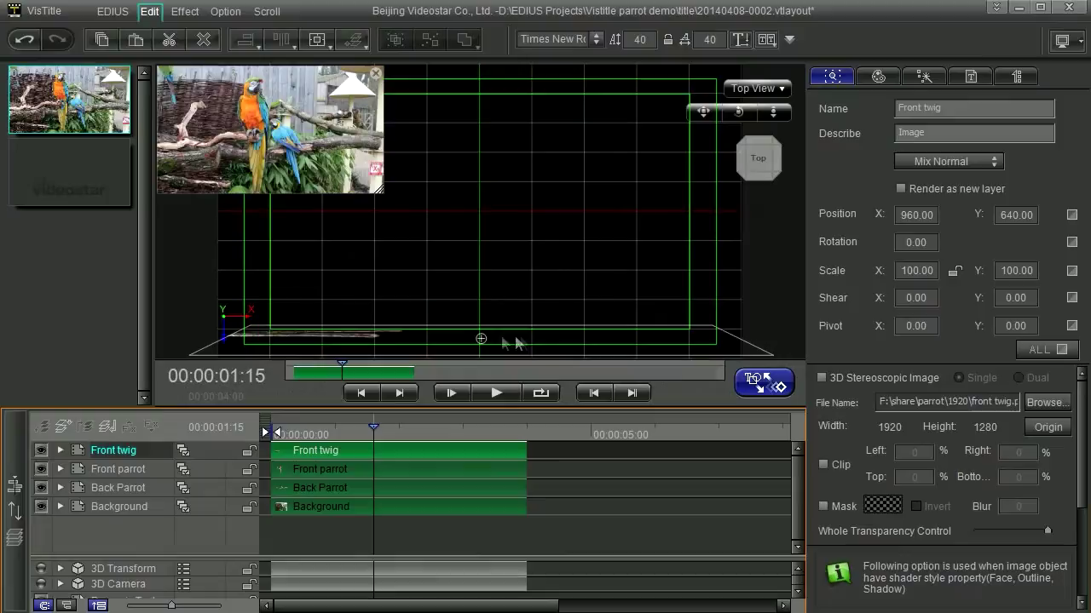
pyautogui.click(384, 470)
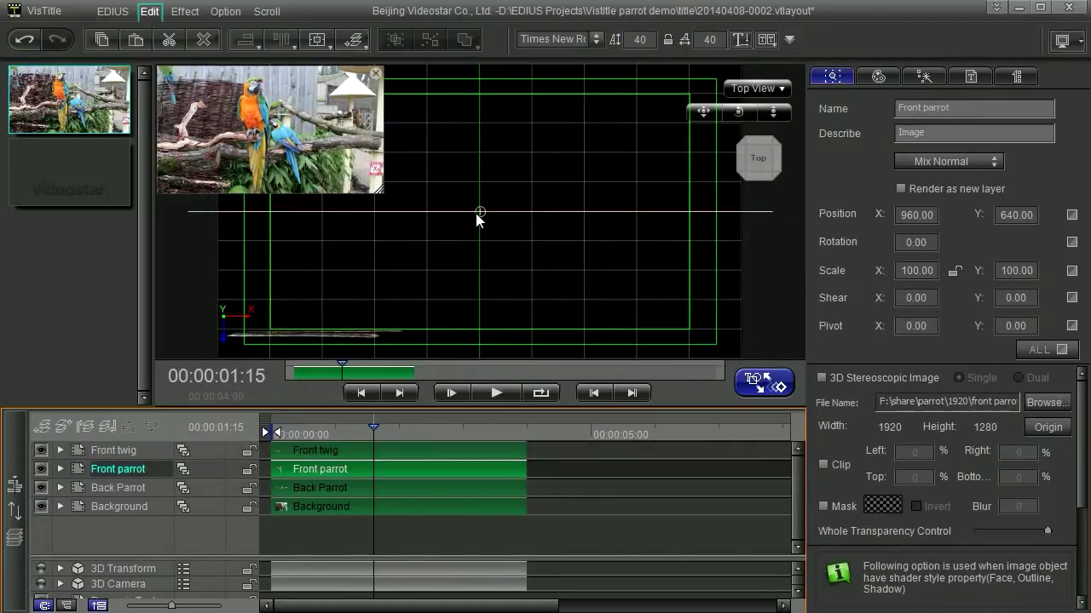
pyautogui.moveTo(481, 215); pyautogui.dragTo(484, 302)
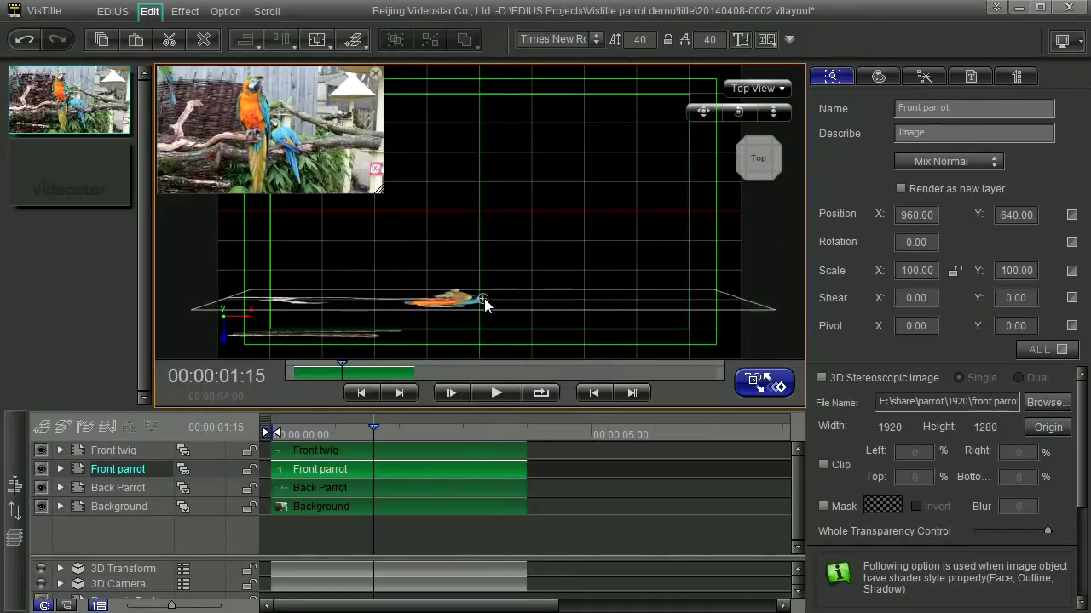
pyautogui.click(409, 496)
pyautogui.moveTo(483, 214); pyautogui.dragTo(477, 251)
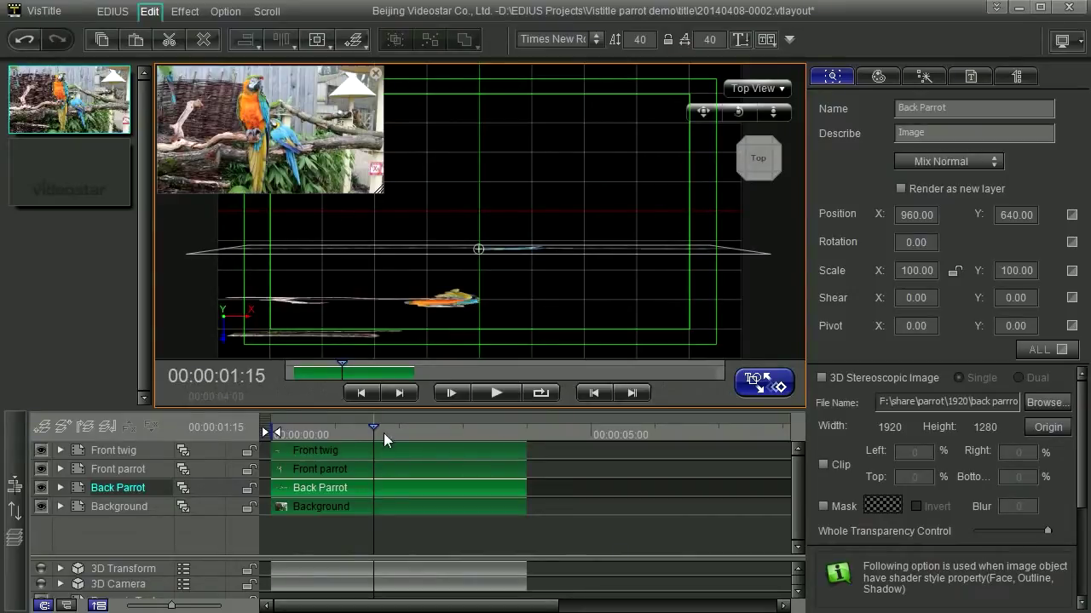
pyautogui.moveTo(376, 430)
pyautogui.mouseDown()
pyautogui.moveTo(311, 438)
pyautogui.moveTo(482, 440)
pyautogui.moveTo(363, 440)
pyautogui.mouseUp()
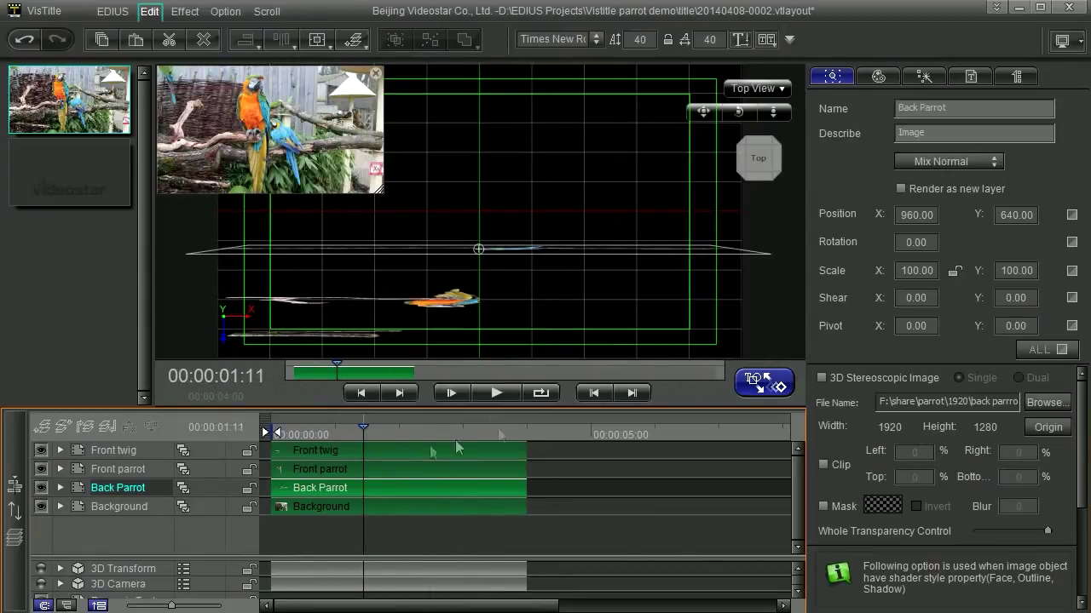
# Switch to Perspective View and compare front, right and left angles with the view cube
pyautogui.click(775, 92)
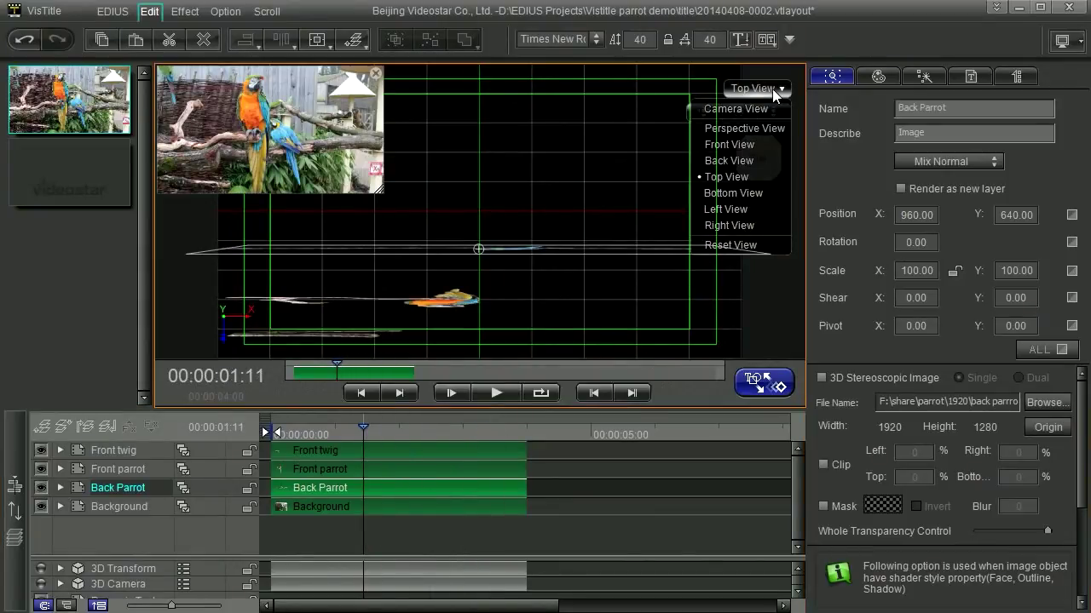
pyautogui.click(745, 130)
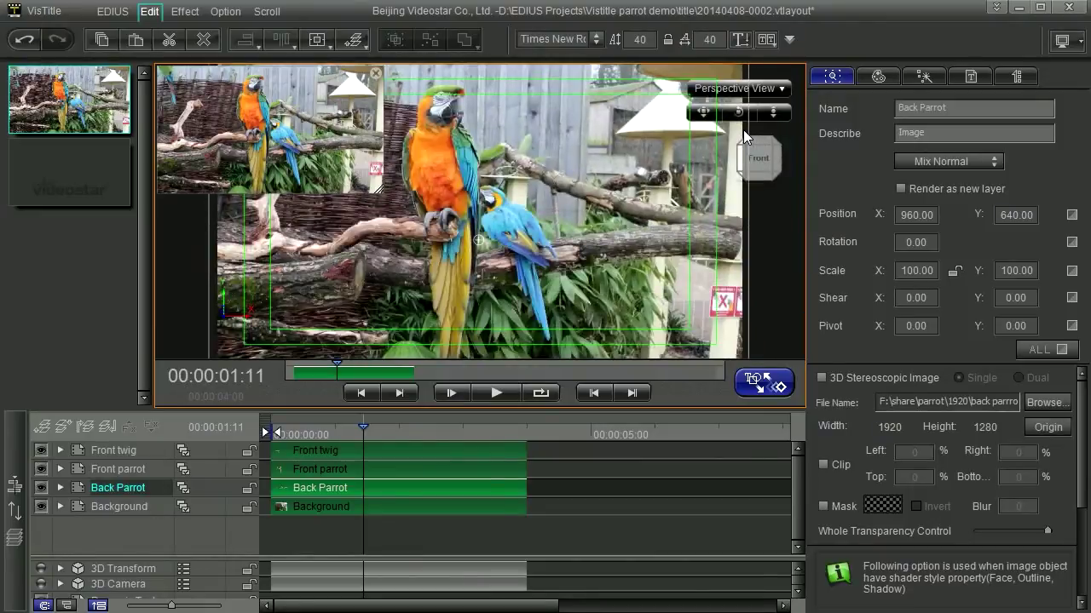
pyautogui.click(777, 167)
pyautogui.click(776, 164)
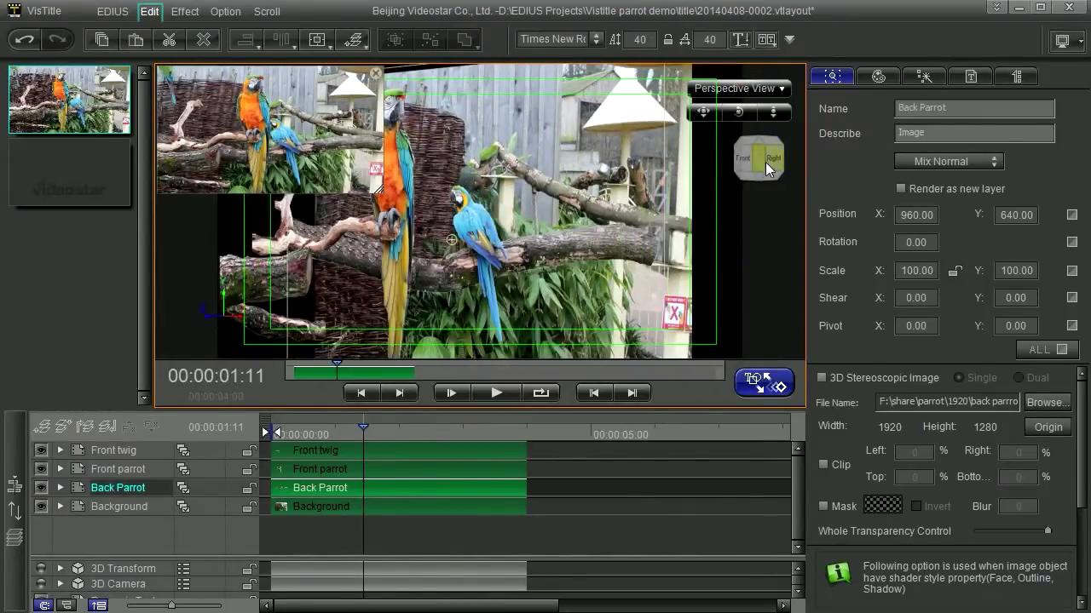
pyautogui.click(766, 162)
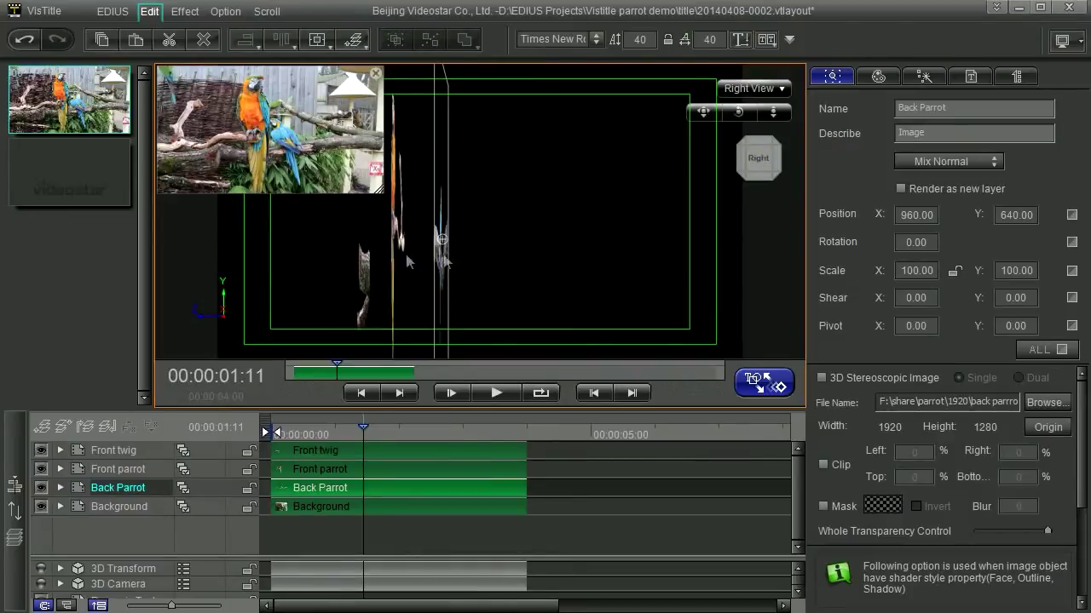
pyautogui.click(763, 168)
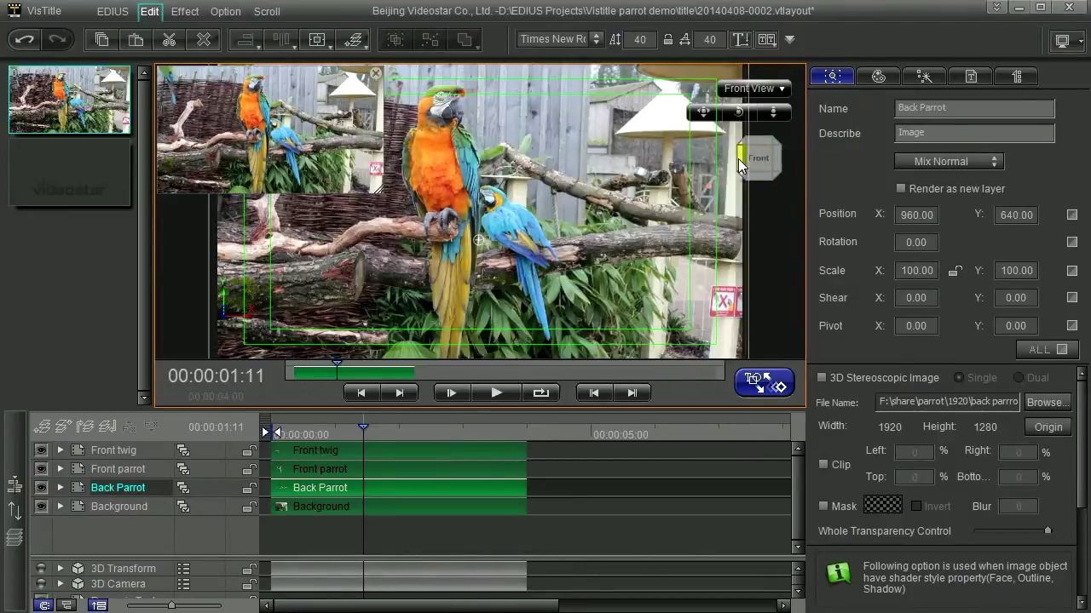
pyautogui.click(747, 158)
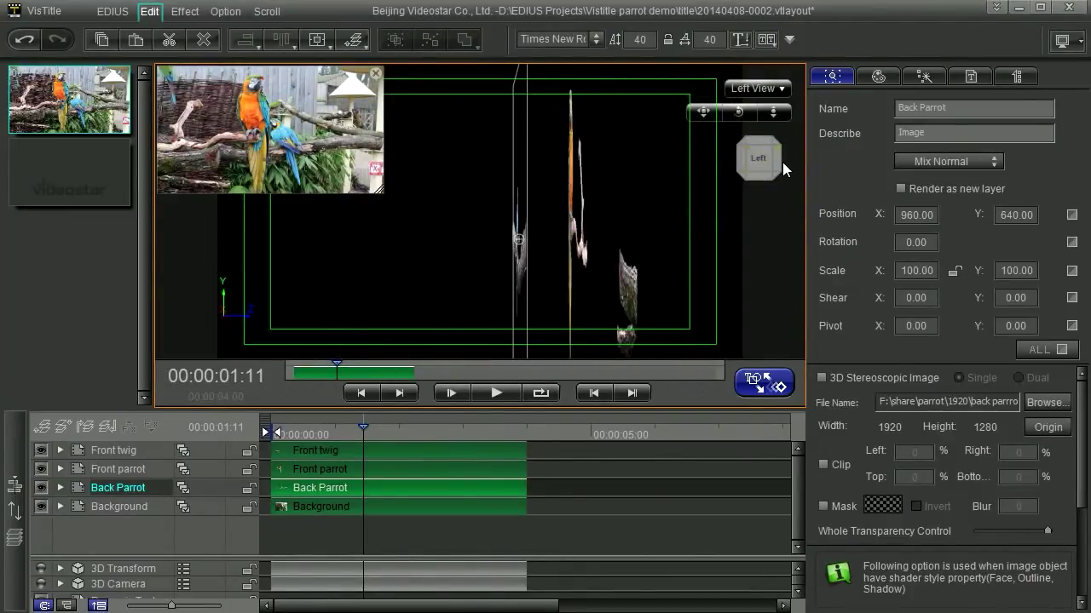
pyautogui.click(777, 162)
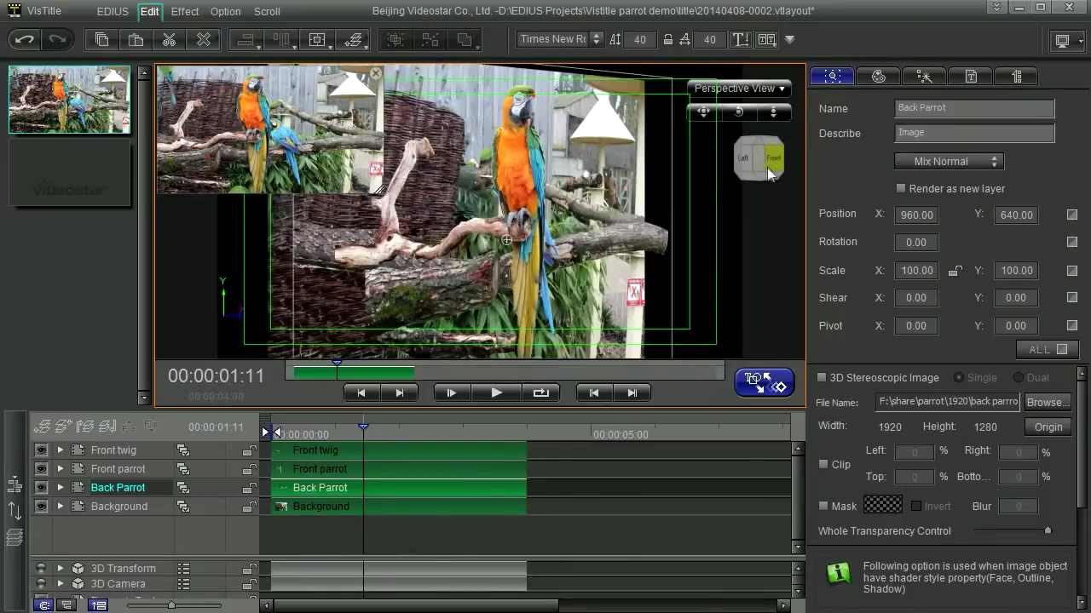
# After a left-side check, settle the viewer on Front View
pyautogui.click(761, 88)
pyautogui.click(732, 210)
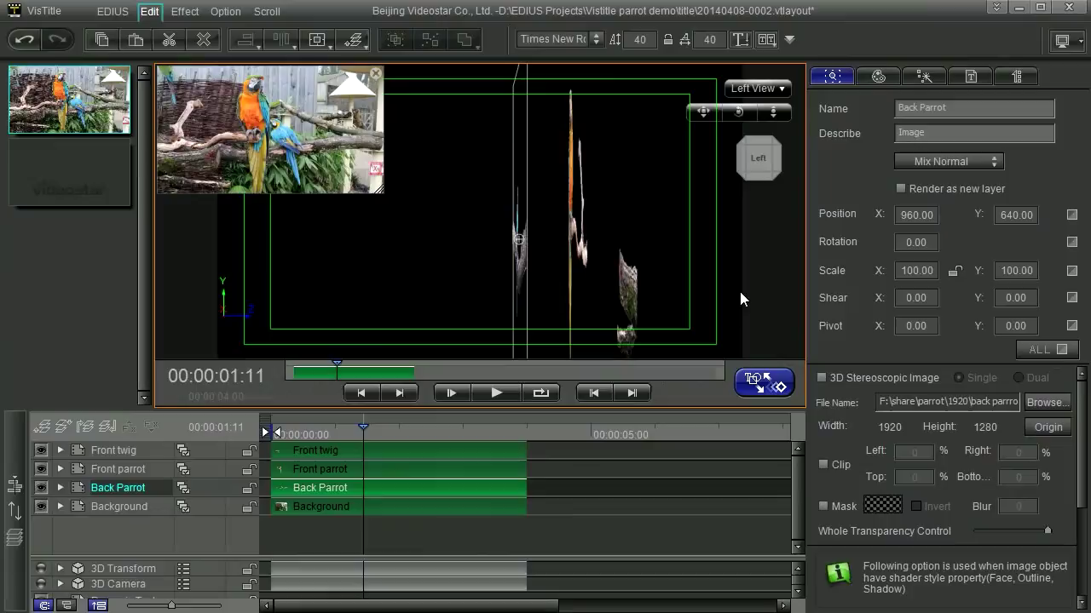
pyautogui.click(775, 162)
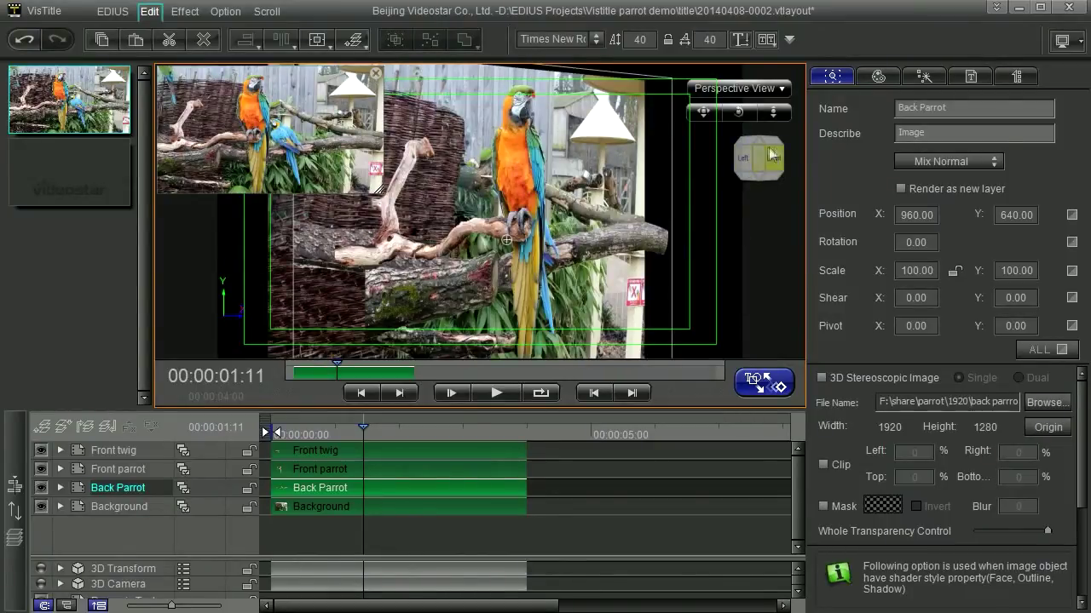
pyautogui.click(775, 158)
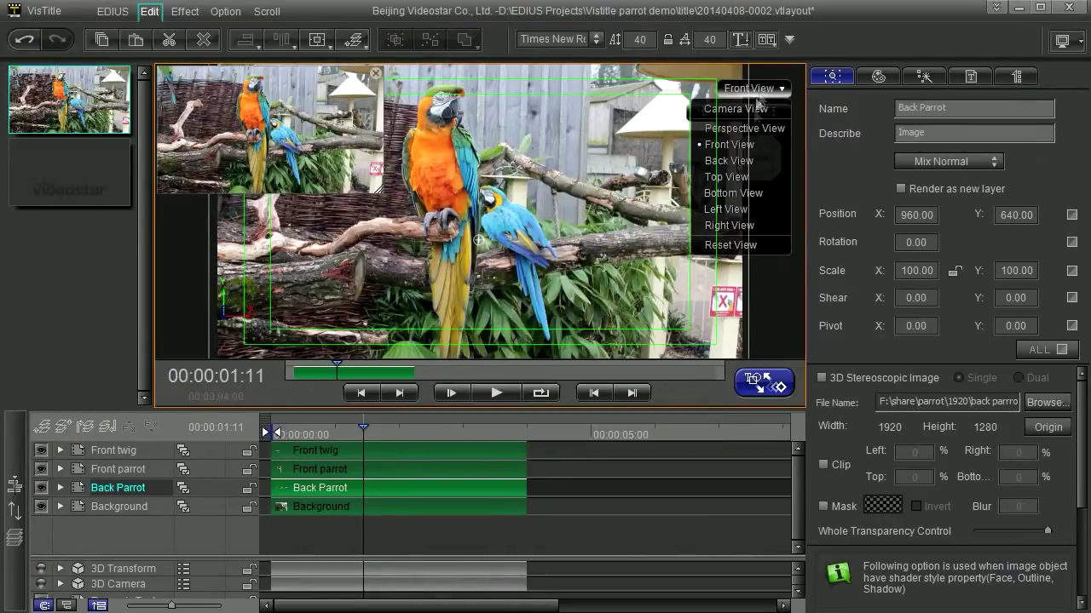
pyautogui.click(740, 109)
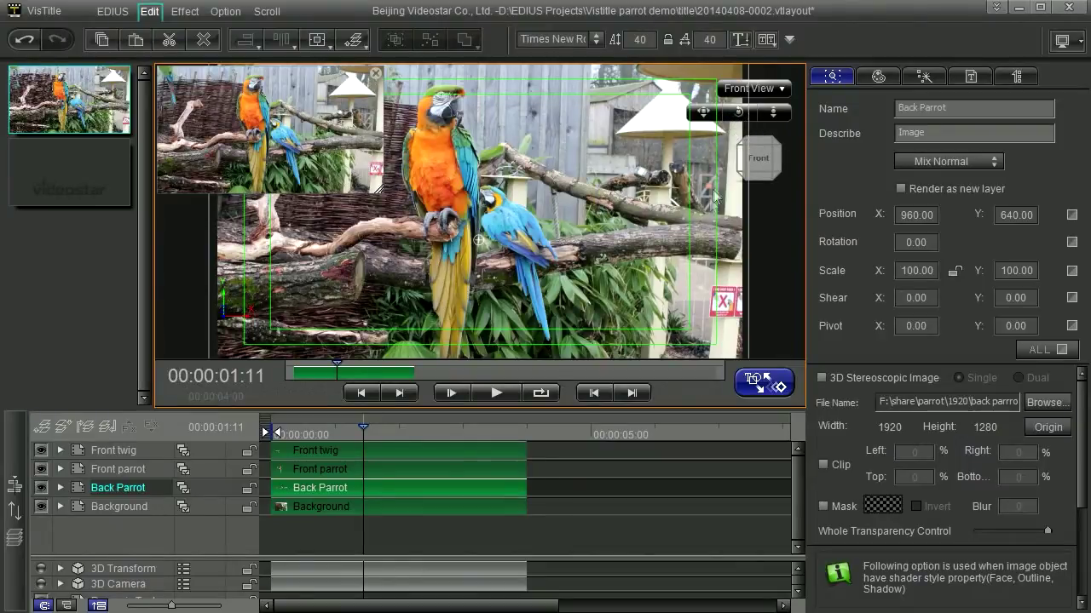
# Orbit the perspective view around toward the scene's right side to reveal the layer spacing
pyautogui.moveTo(740, 114); pyautogui.dragTo(777, 158)
pyautogui.moveTo(739, 115); pyautogui.dragTo(563, 198)
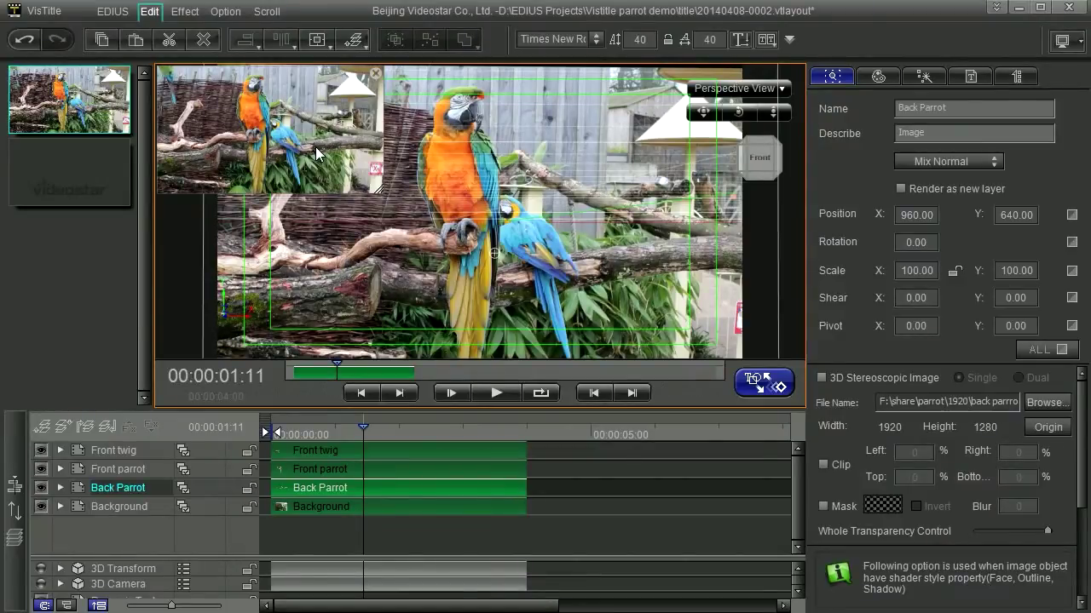
pyautogui.moveTo(743, 113); pyautogui.dragTo(496, 290)
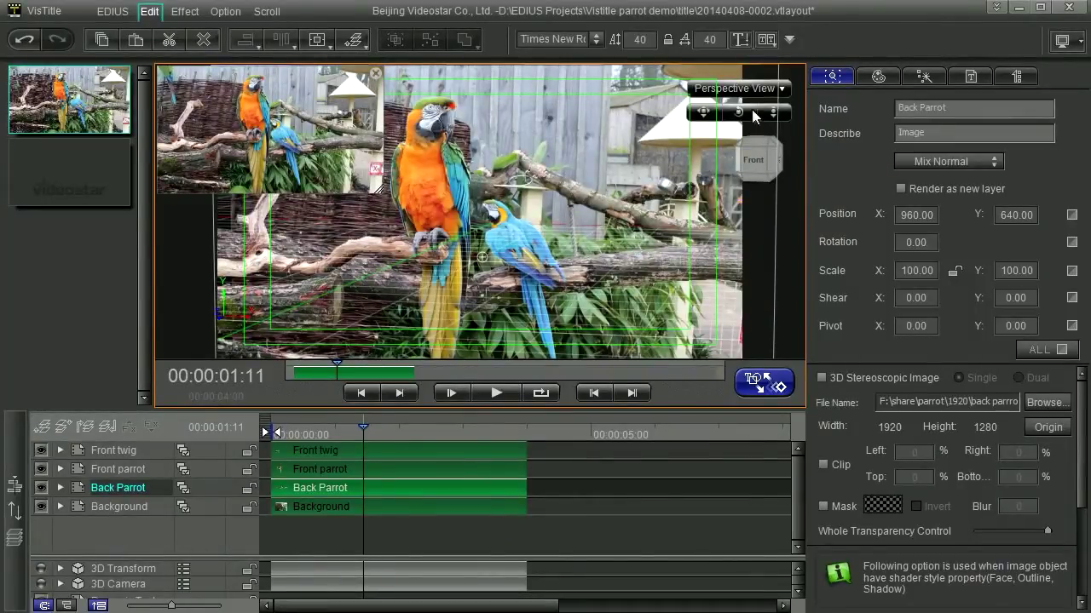
pyautogui.moveTo(753, 117)
pyautogui.mouseDown()
pyautogui.moveTo(687, 121)
pyautogui.moveTo(758, 112)
pyautogui.mouseUp()
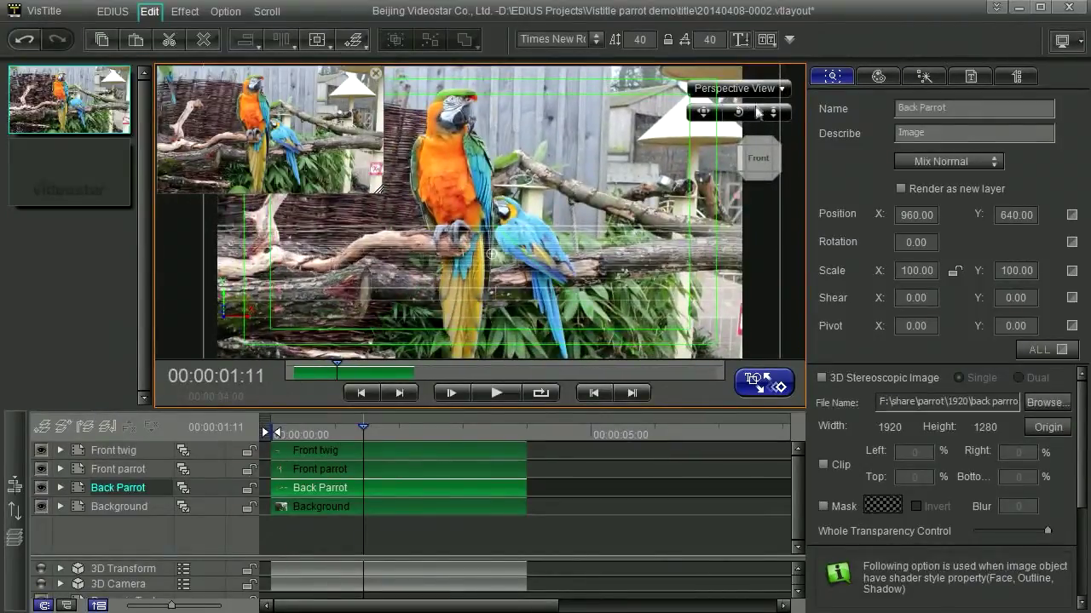
# In Top View, push Front twig, Front parrot and Back Parrot further apart in depth
pyautogui.click(771, 89)
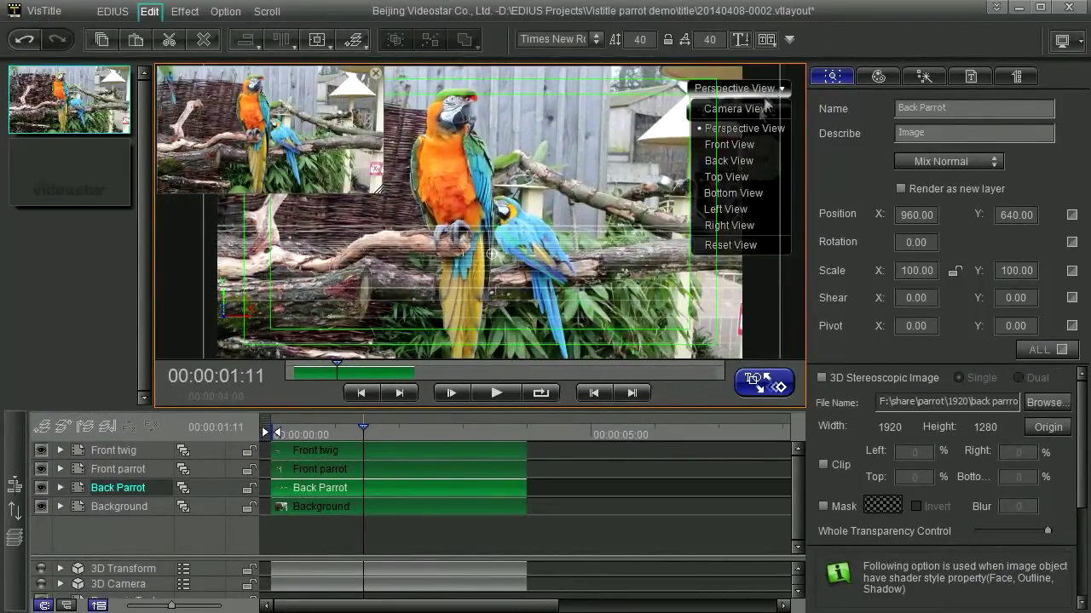
pyautogui.click(743, 177)
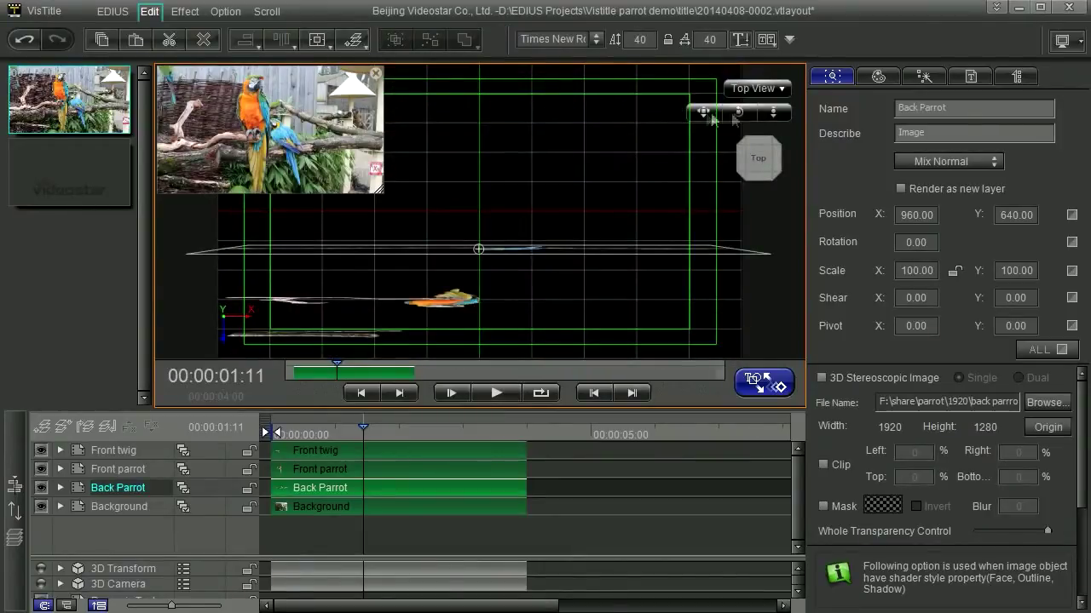
pyautogui.moveTo(704, 116); pyautogui.dragTo(712, 47)
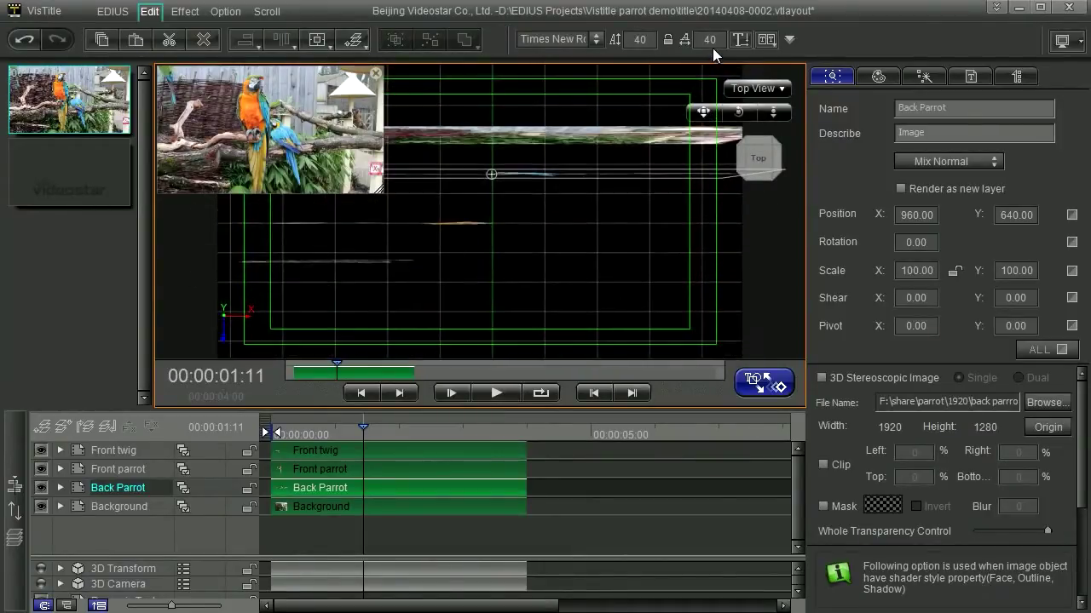
pyautogui.click(367, 457)
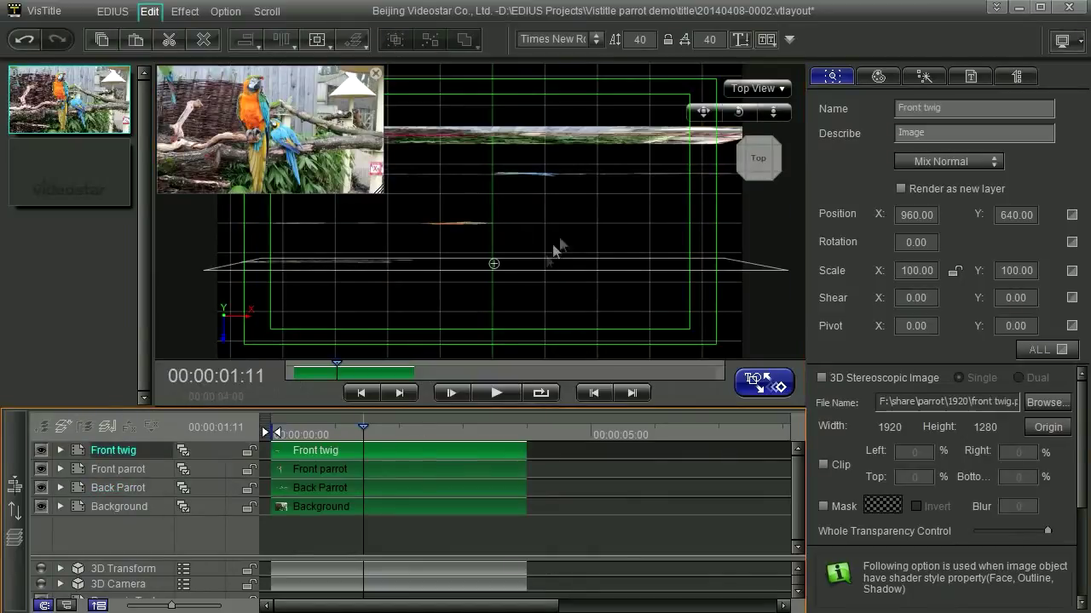
pyautogui.moveTo(499, 267); pyautogui.dragTo(495, 317)
pyautogui.click(417, 469)
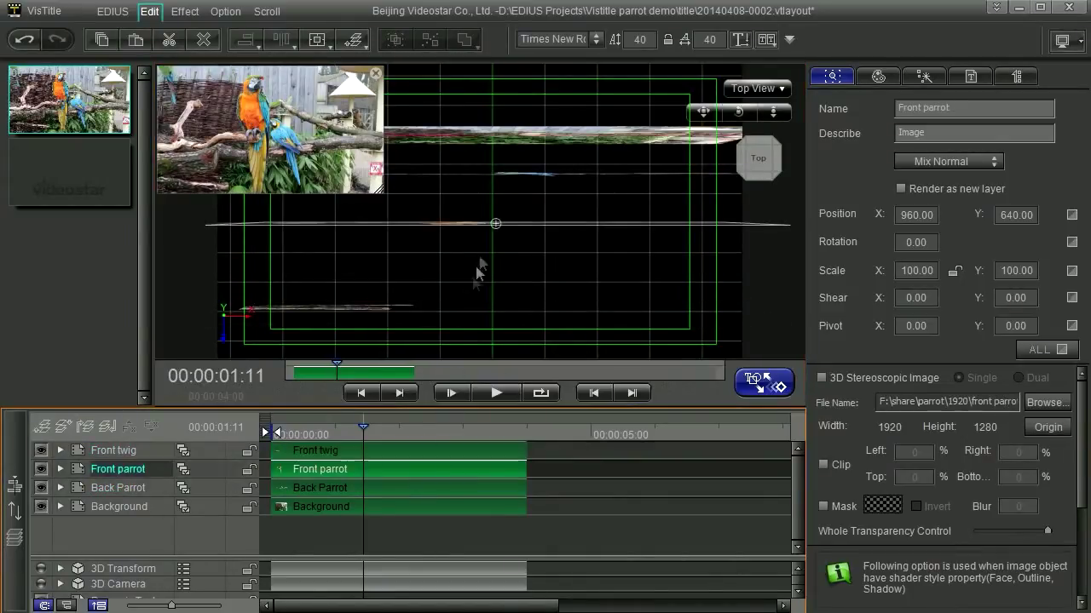
pyautogui.moveTo(495, 226); pyautogui.dragTo(491, 252)
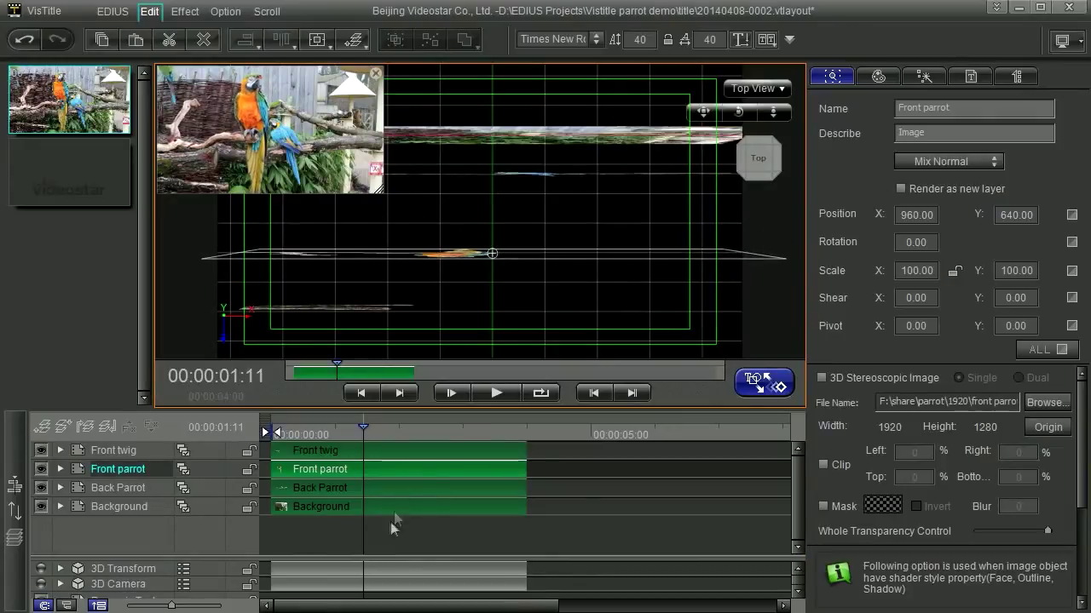
pyautogui.click(405, 487)
pyautogui.moveTo(494, 178); pyautogui.dragTo(490, 204)
# Return to Perspective View and orbit slightly to check the layer spacing
pyautogui.click(768, 85)
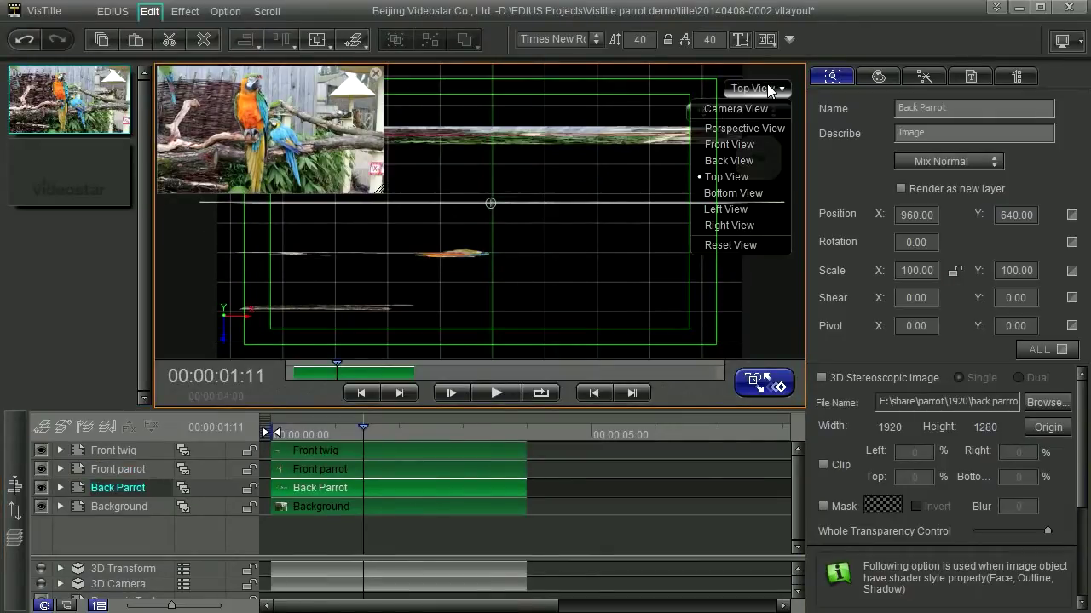
pyautogui.click(752, 133)
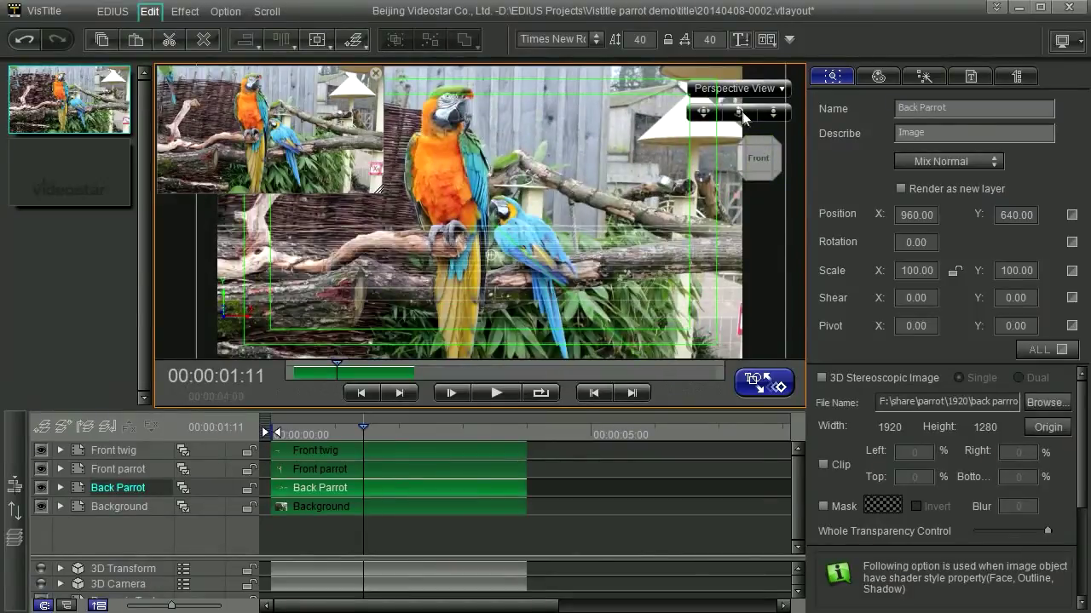
pyautogui.moveTo(743, 117)
pyautogui.mouseDown()
pyautogui.moveTo(725, 121)
pyautogui.moveTo(758, 123)
pyautogui.moveTo(746, 123)
pyautogui.mouseUp()
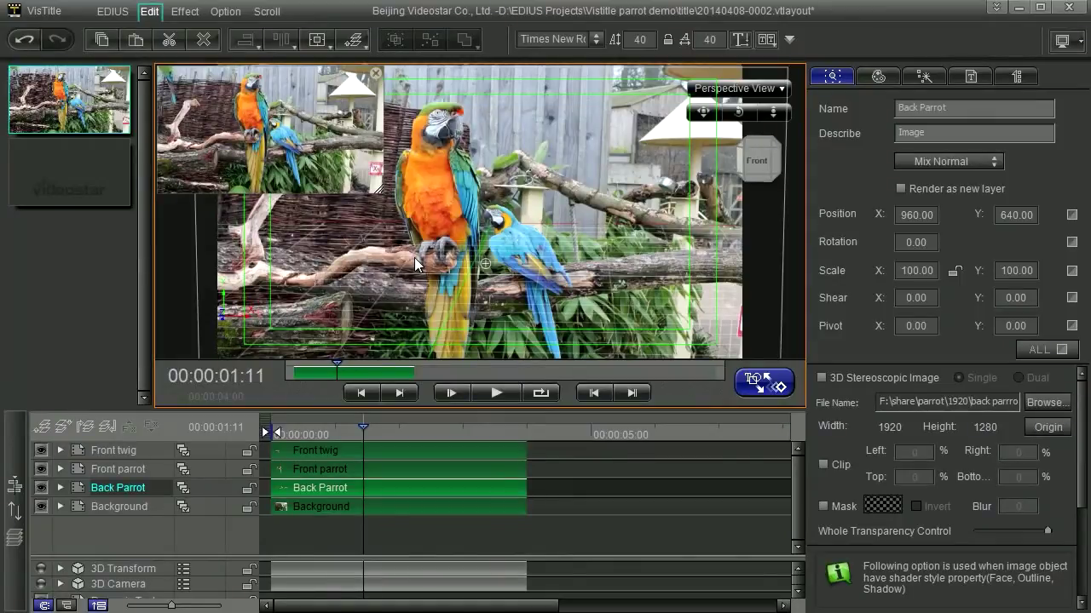
# Park the playhead at 00:00, expand the effect tracks, and select the 3D Camera track
pyautogui.moveTo(363, 428); pyautogui.dragTo(281, 435)
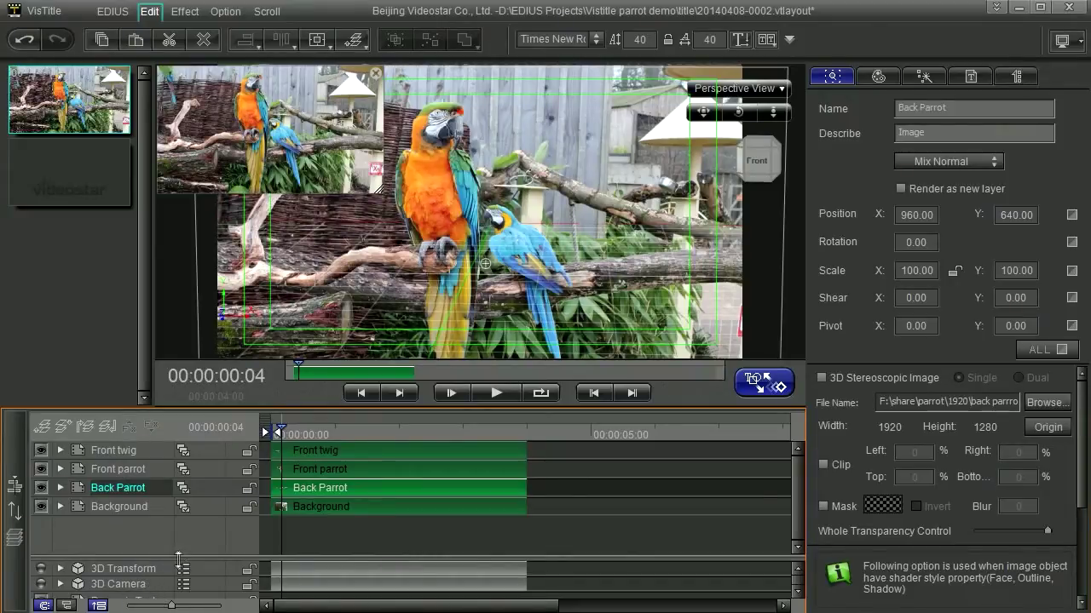
pyautogui.moveTo(179, 558); pyautogui.dragTo(159, 532)
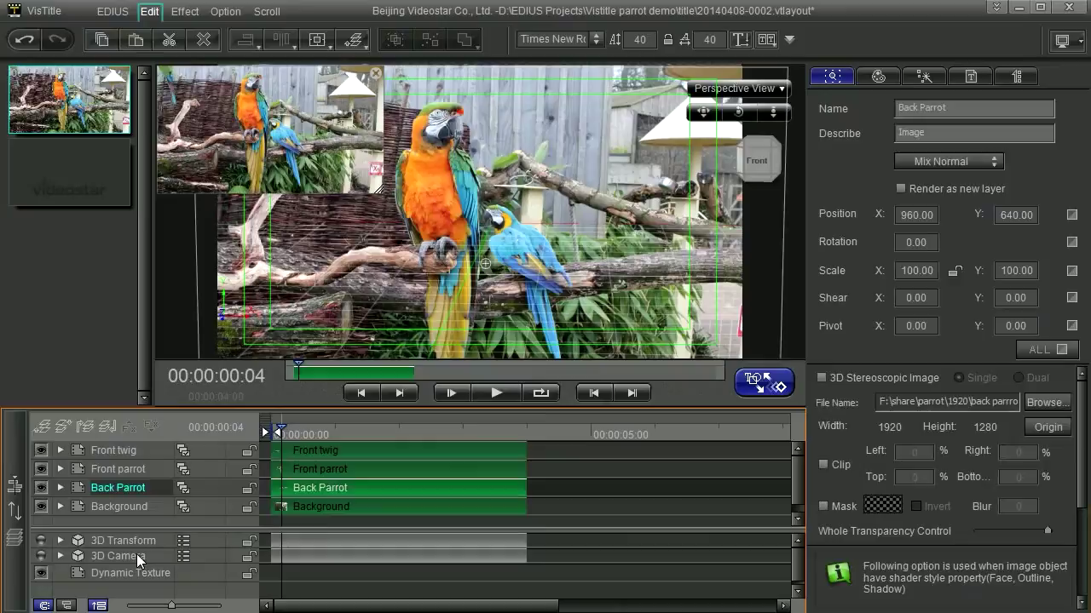
pyautogui.click(137, 554)
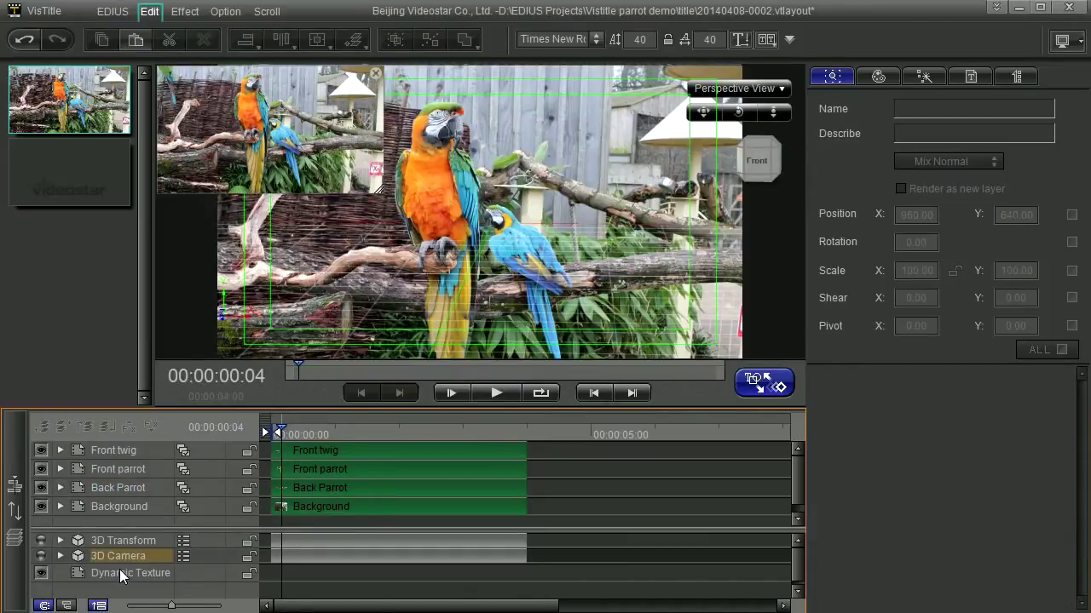
pyautogui.moveTo(280, 432); pyautogui.dragTo(267, 445)
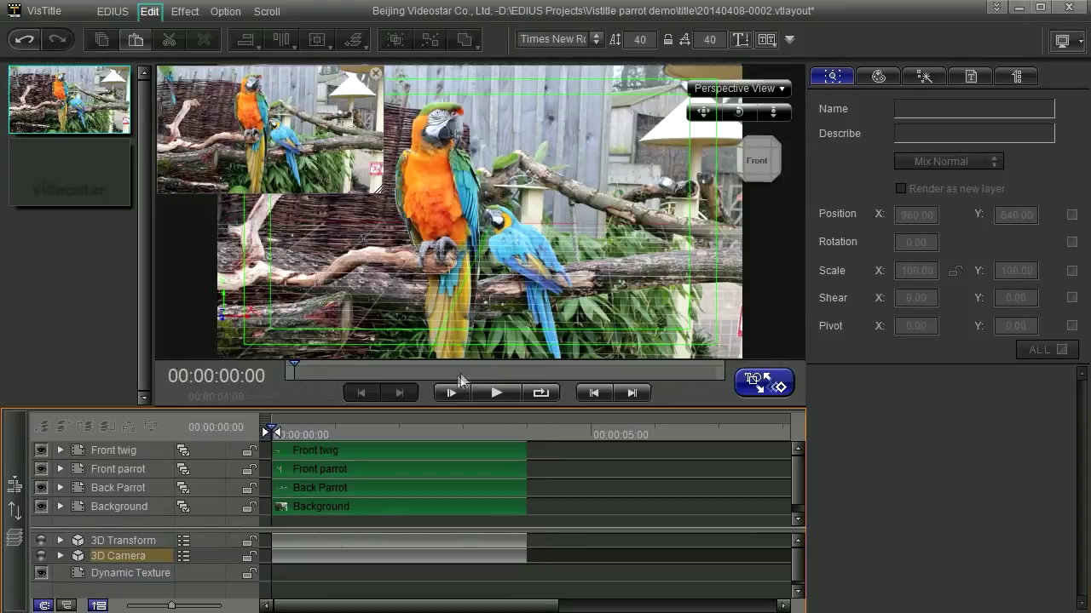
# Tick 3D Camera on the Effect tab and stop the preview playback
pyautogui.click(935, 76)
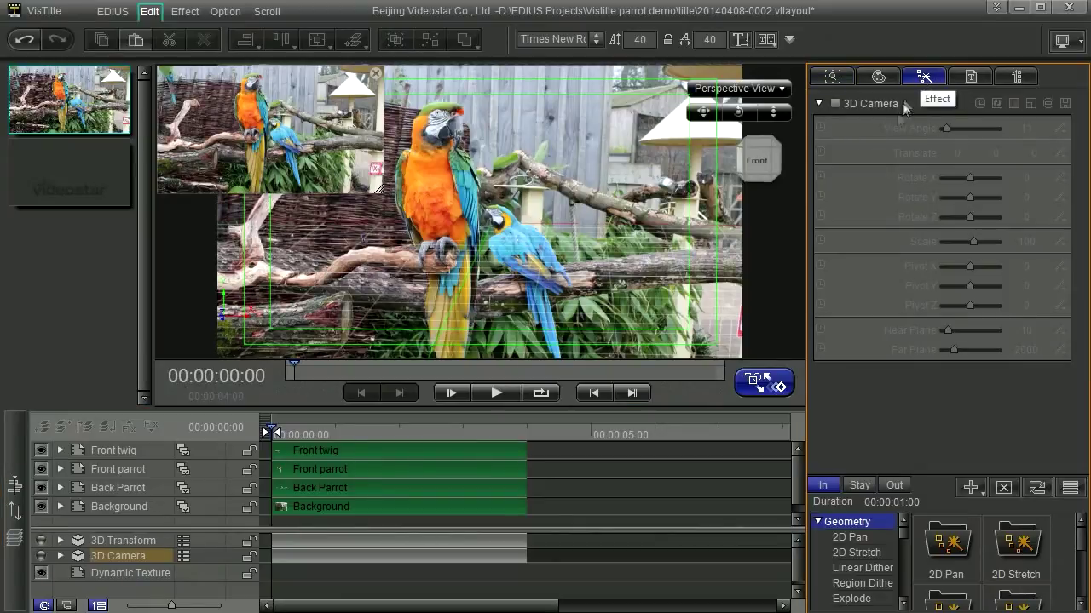
pyautogui.click(835, 103)
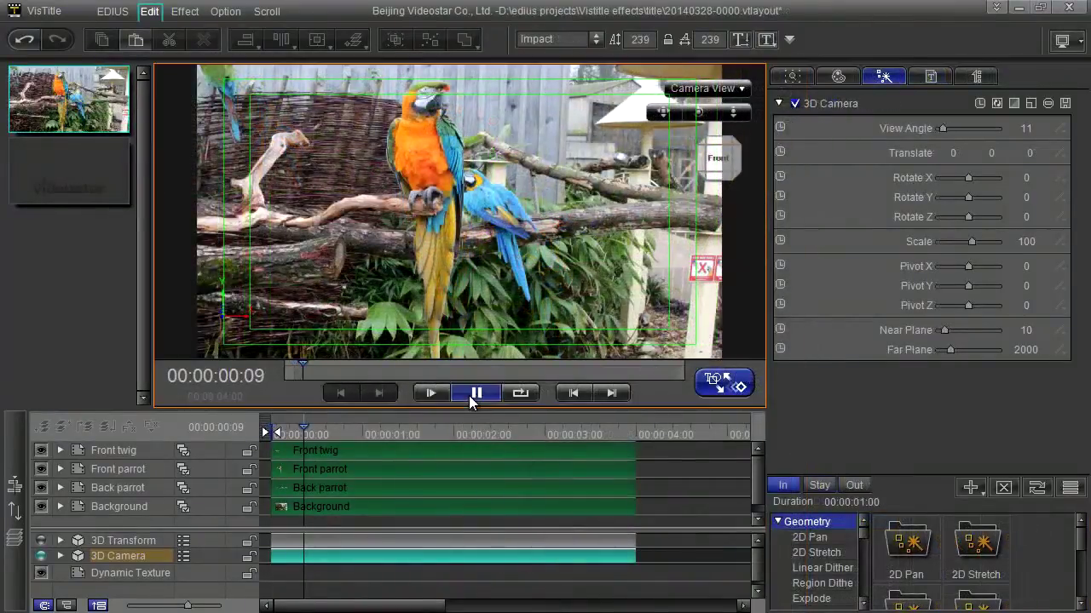
pyautogui.click(476, 393)
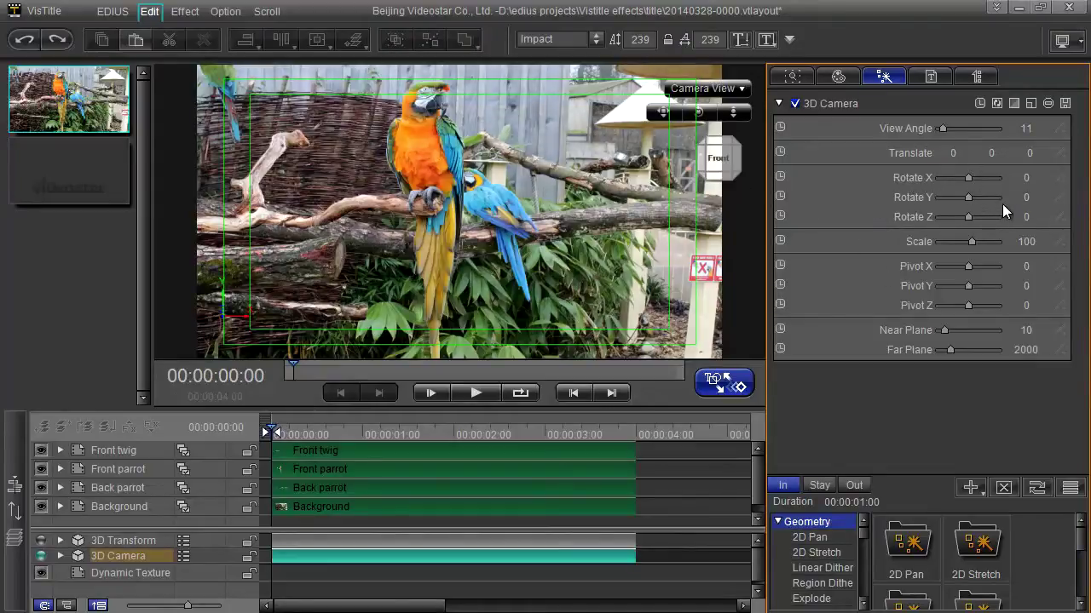
pyautogui.moveTo(968, 177)
pyautogui.mouseDown()
pyautogui.moveTo(1003, 177)
pyautogui.moveTo(968, 182)
pyautogui.mouseUp()
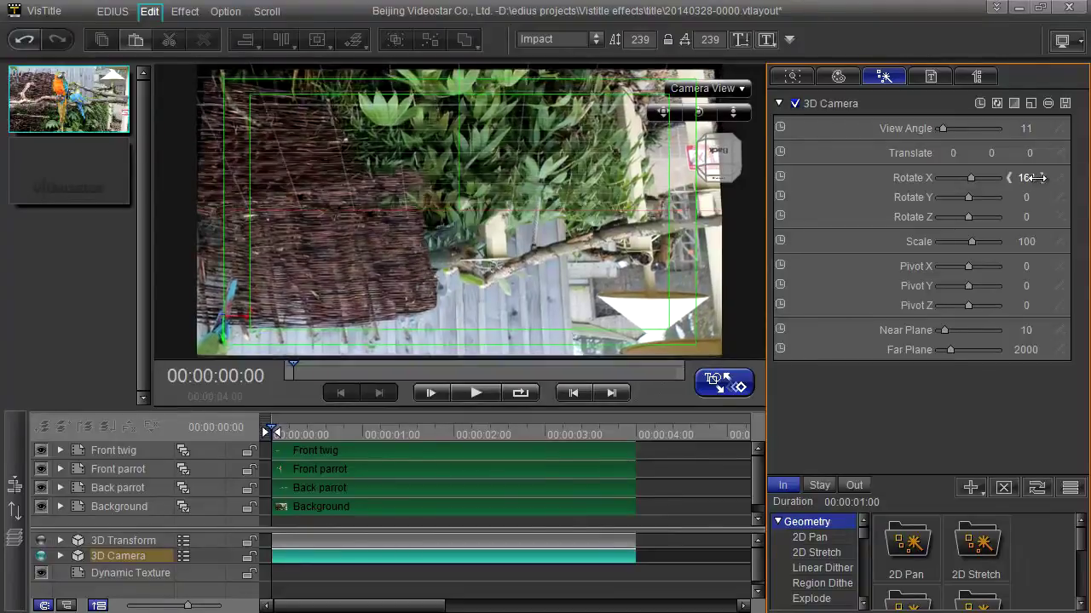
pyautogui.moveTo(1028, 177); pyautogui.dragTo(1047, 197)
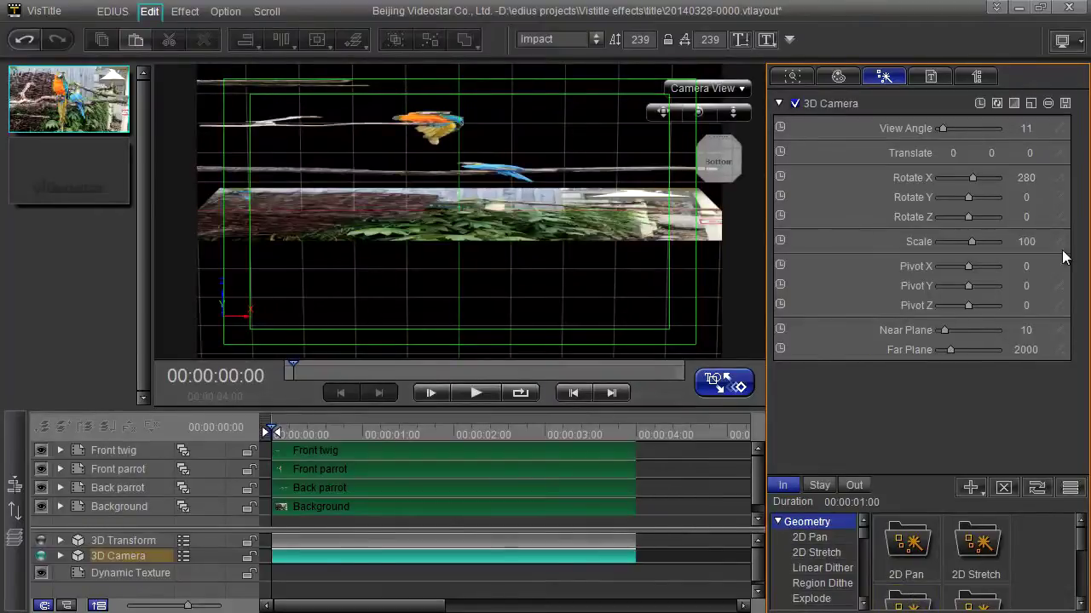
pyautogui.click(1029, 179)
pyautogui.press('Tab')
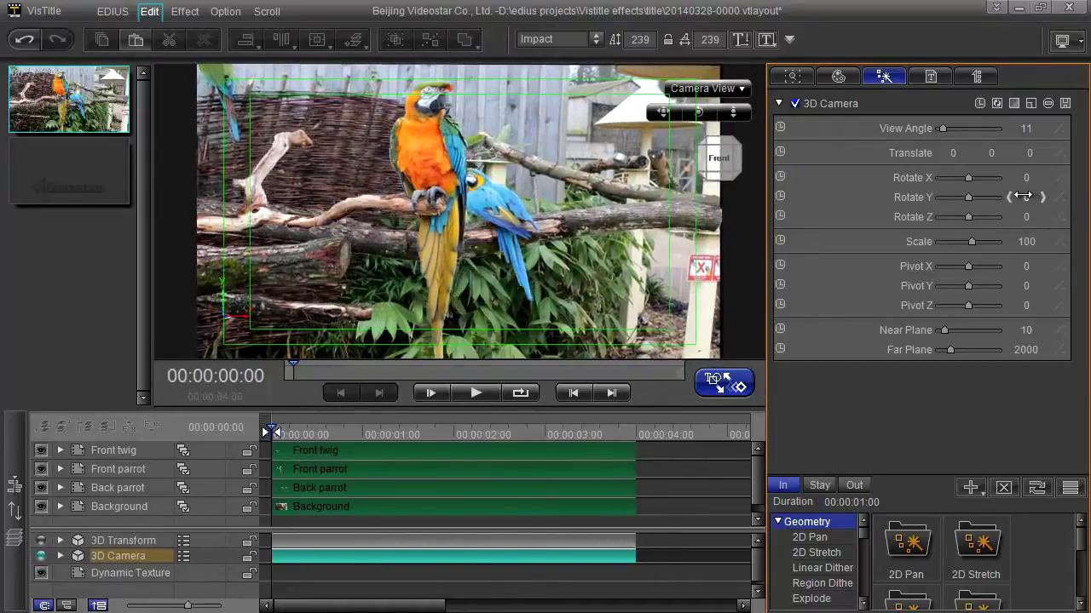
# Keyframe the 3D Camera's Rotate Y at the start, turning it to about -12
pyautogui.moveTo(1023, 197)
pyautogui.mouseDown()
pyautogui.moveTo(948, 207)
pyautogui.moveTo(1047, 207)
pyautogui.moveTo(1000, 214)
pyautogui.moveTo(1019, 214)
pyautogui.mouseUp()
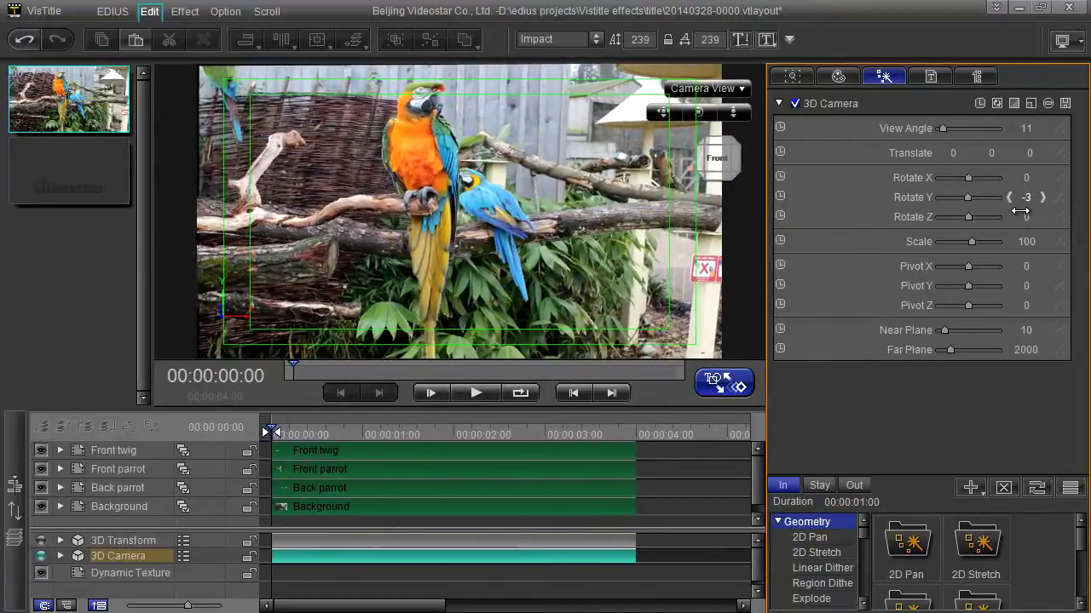
pyautogui.click(272, 430)
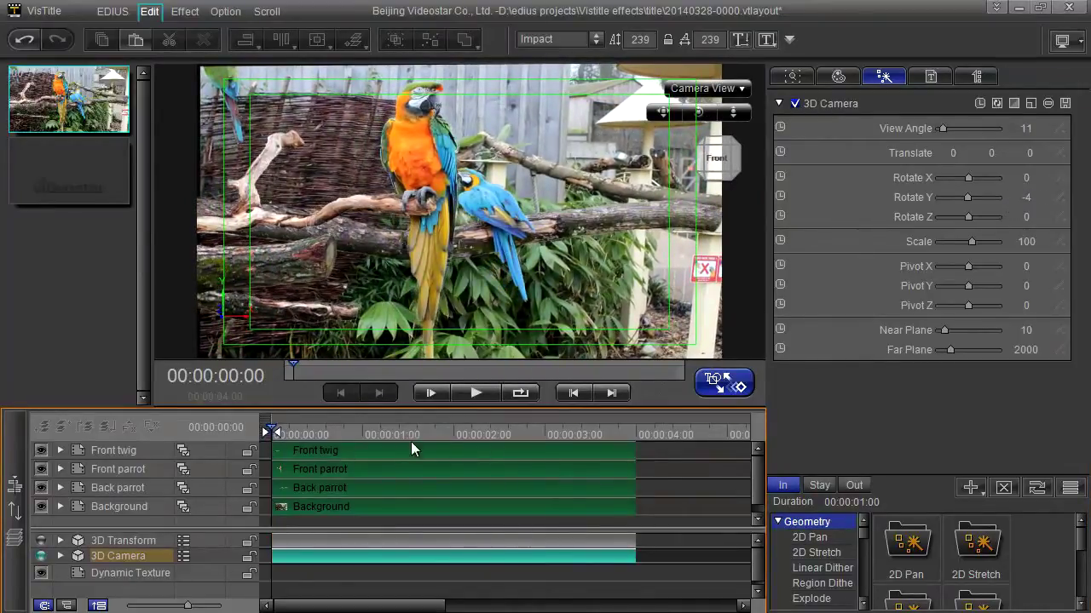
pyautogui.click(1029, 199)
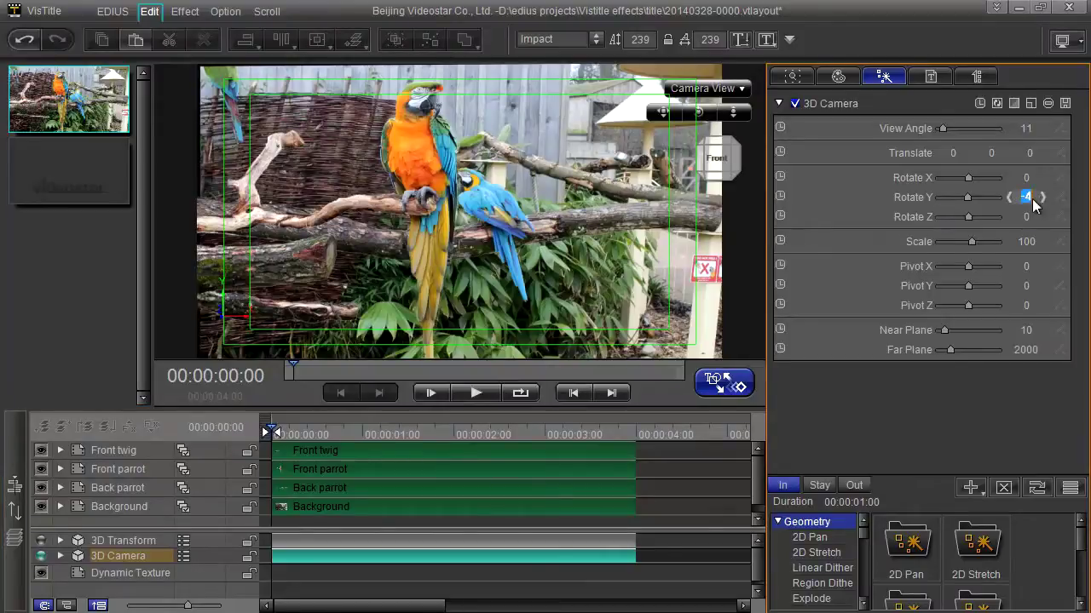
pyautogui.write('0')
pyautogui.press('Tab')
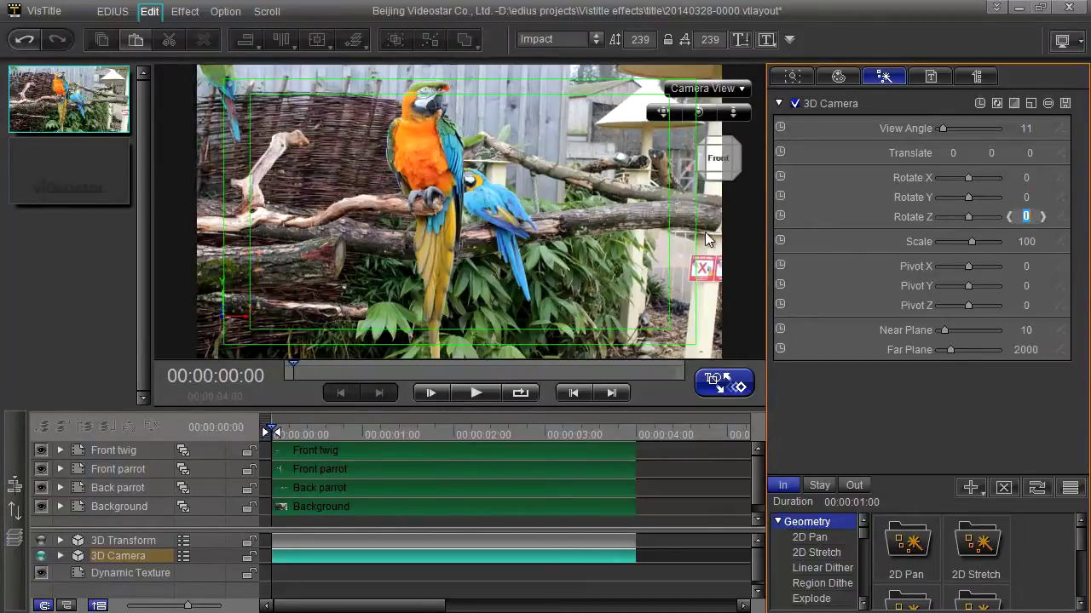
pyautogui.click(779, 197)
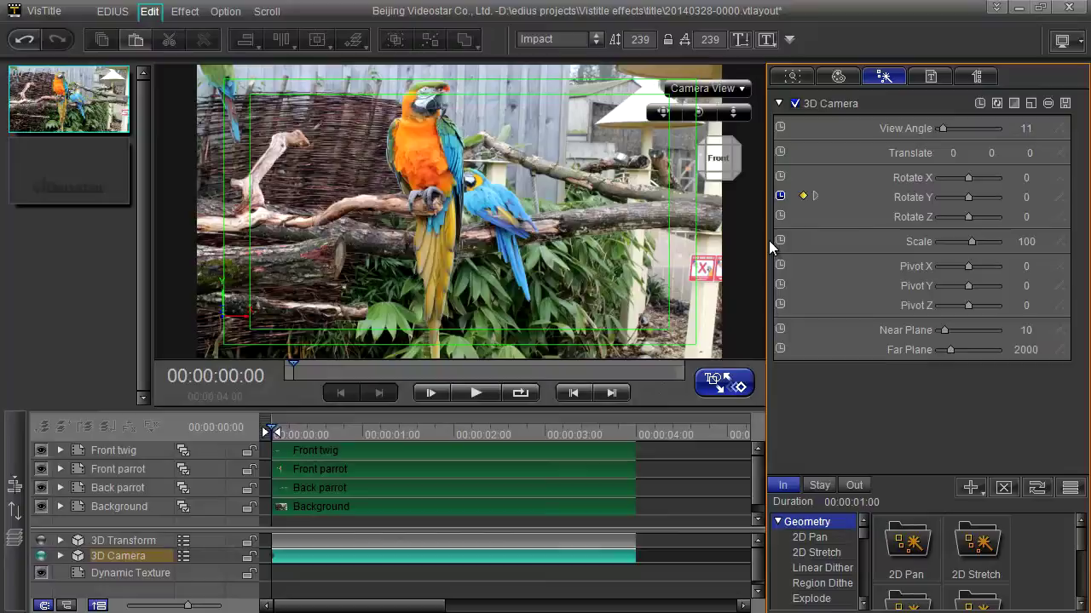
pyautogui.moveTo(1013, 197); pyautogui.dragTo(1017, 197)
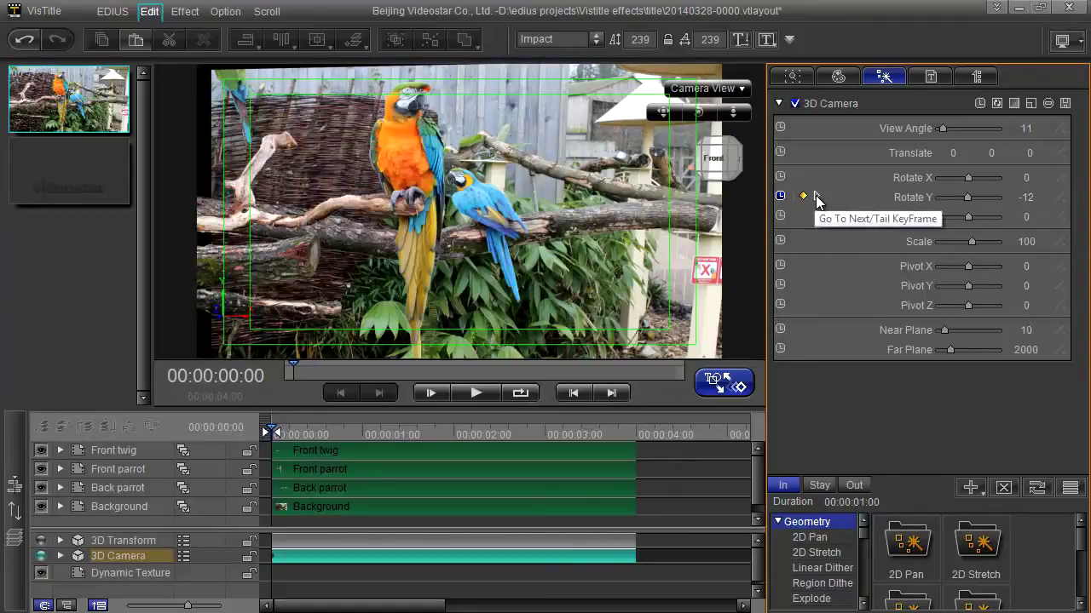
# Set Rotate Y to 19 at the 3:24 end keyframe and preview the rotation
pyautogui.click(816, 197)
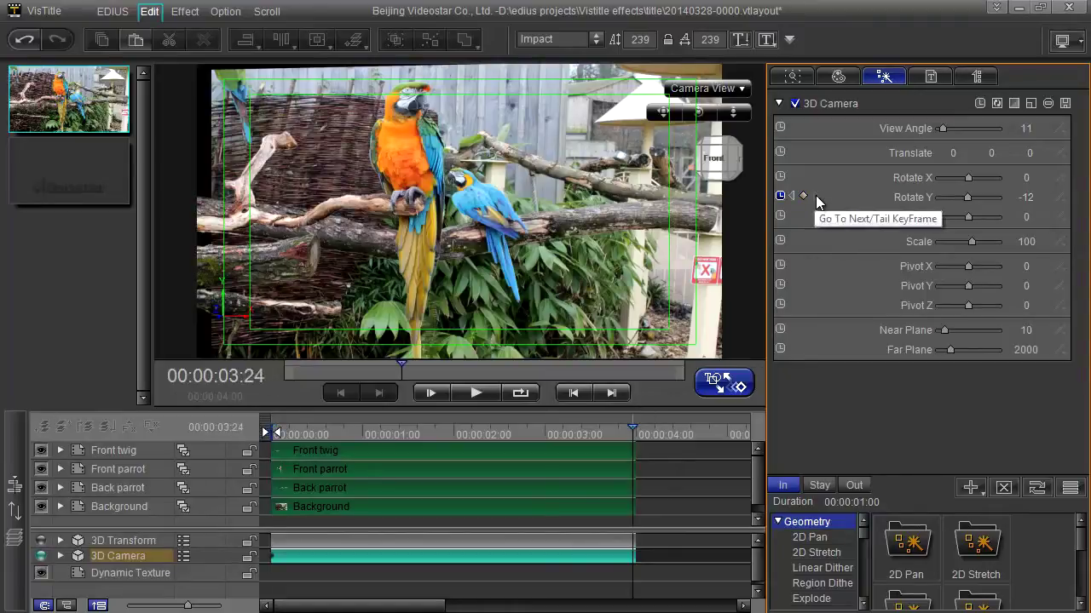
pyautogui.moveTo(1031, 197); pyautogui.dragTo(1058, 196)
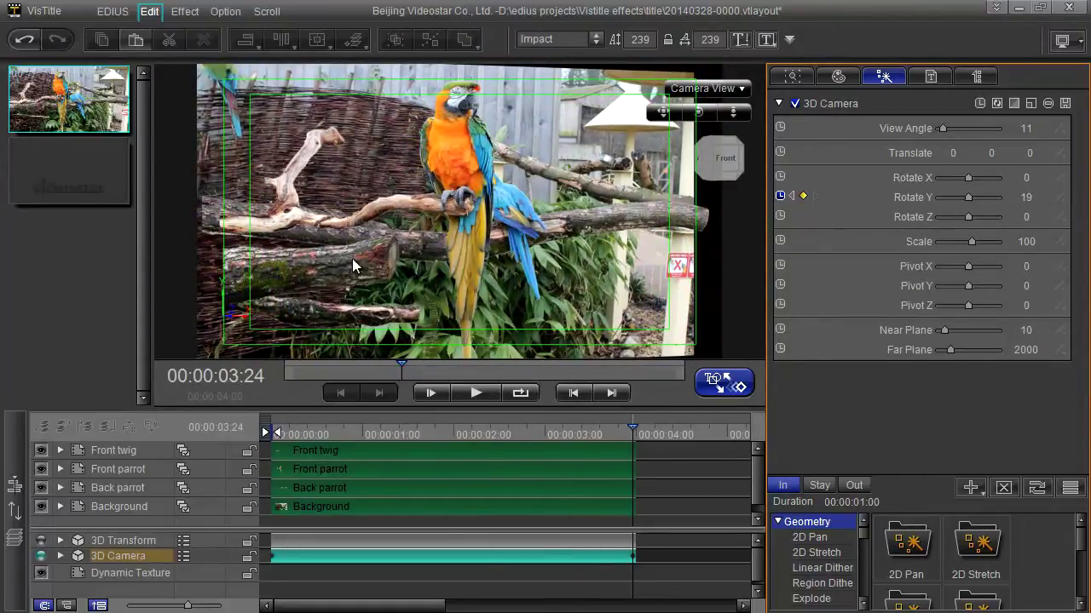
pyautogui.click(477, 393)
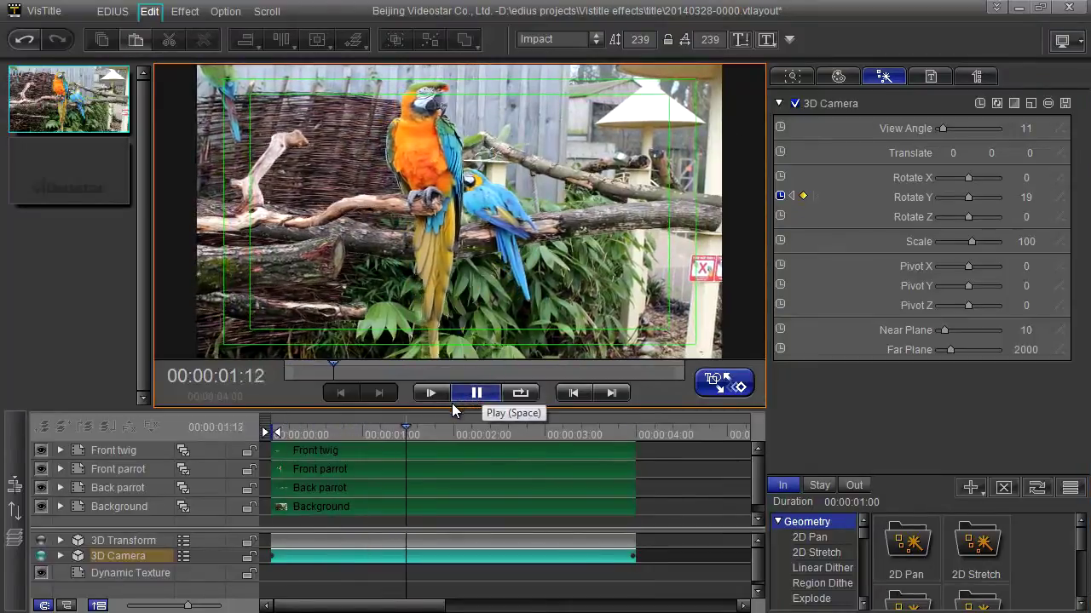
pyautogui.click(471, 395)
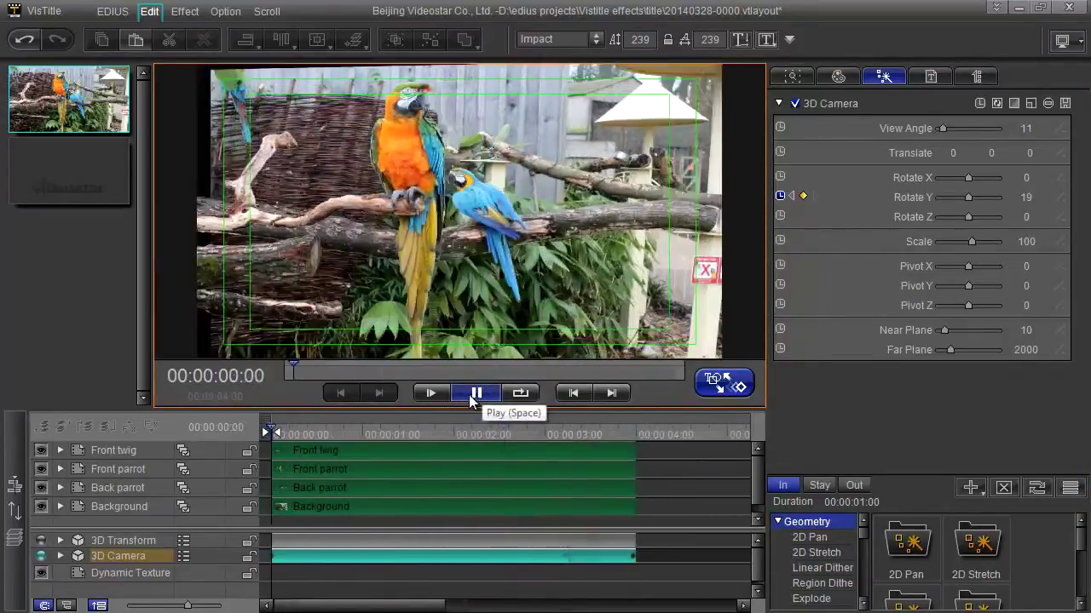
pyautogui.click(443, 434)
pyautogui.press('Home')
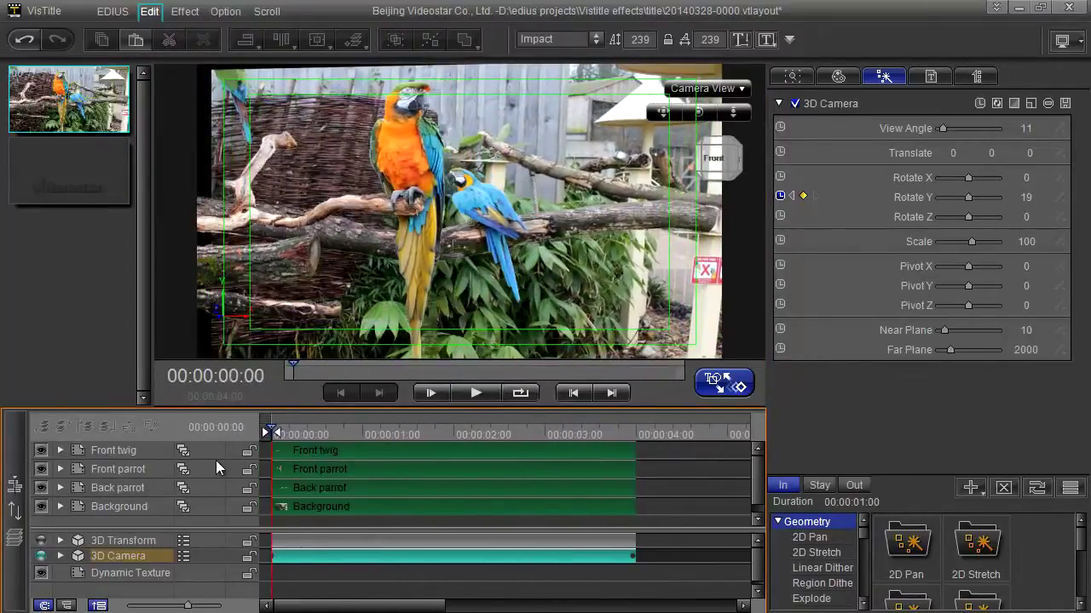
# Set camera Translate Z to 10, then bring up Front twig's transform at 2:18
pyautogui.moveTo(276, 460); pyautogui.dragTo(581, 452)
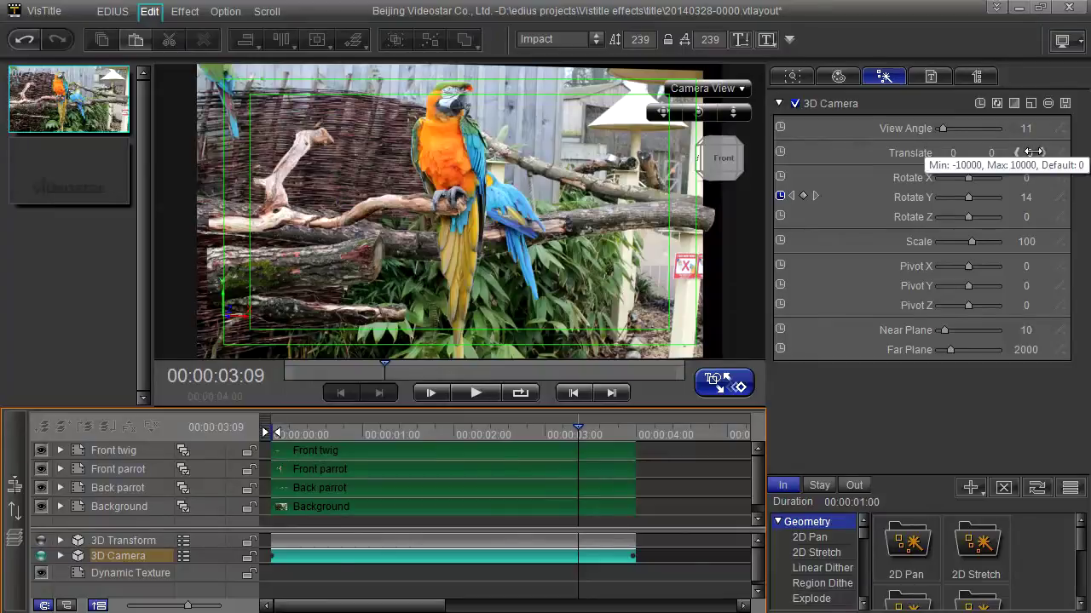
pyautogui.moveTo(1034, 152); pyautogui.dragTo(1045, 151)
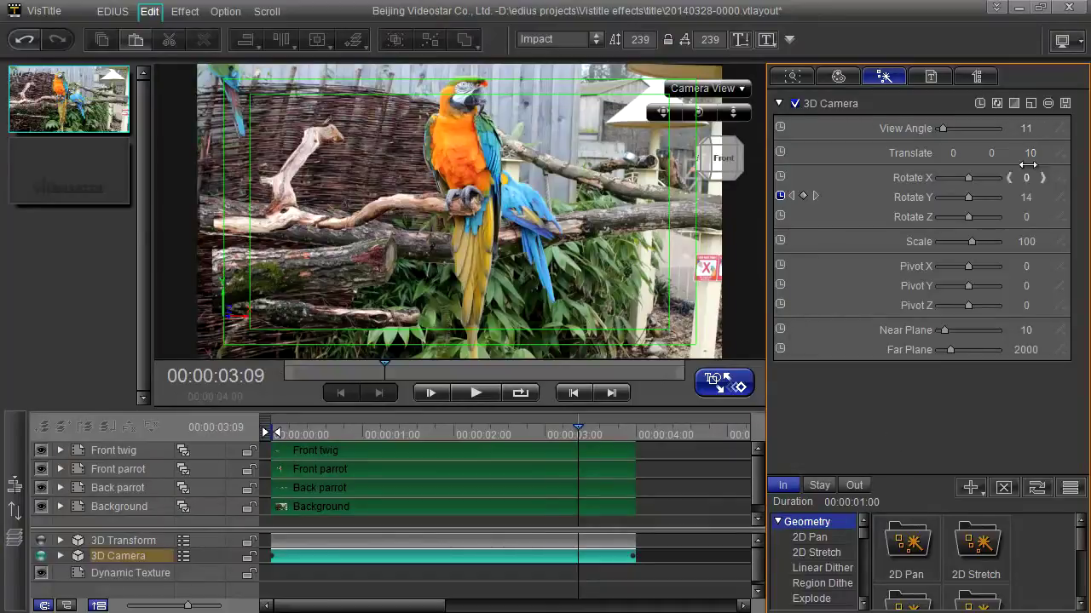
pyautogui.click(522, 458)
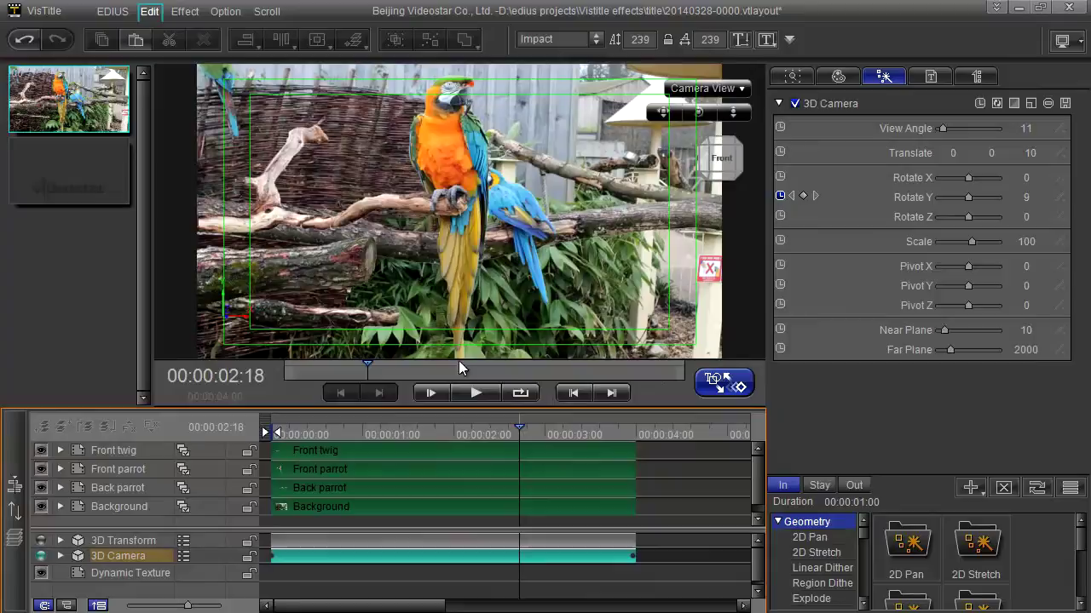
pyautogui.click(329, 455)
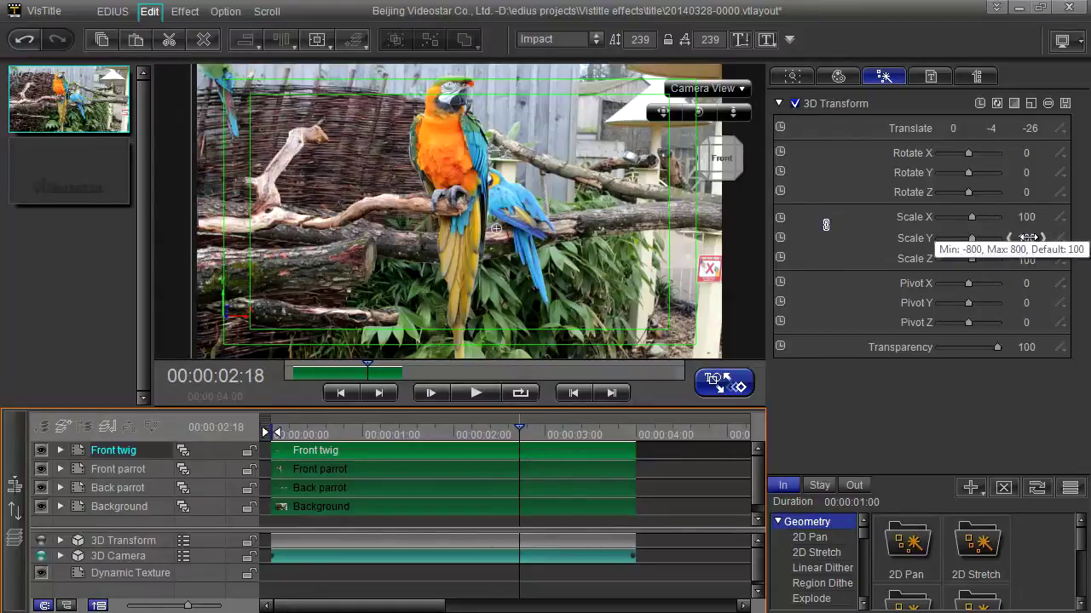
# Scale the Front twig layer up to 111, nudge it vertically, and scrub to check coverage
pyautogui.moveTo(1029, 238); pyautogui.dragTo(1030, 217)
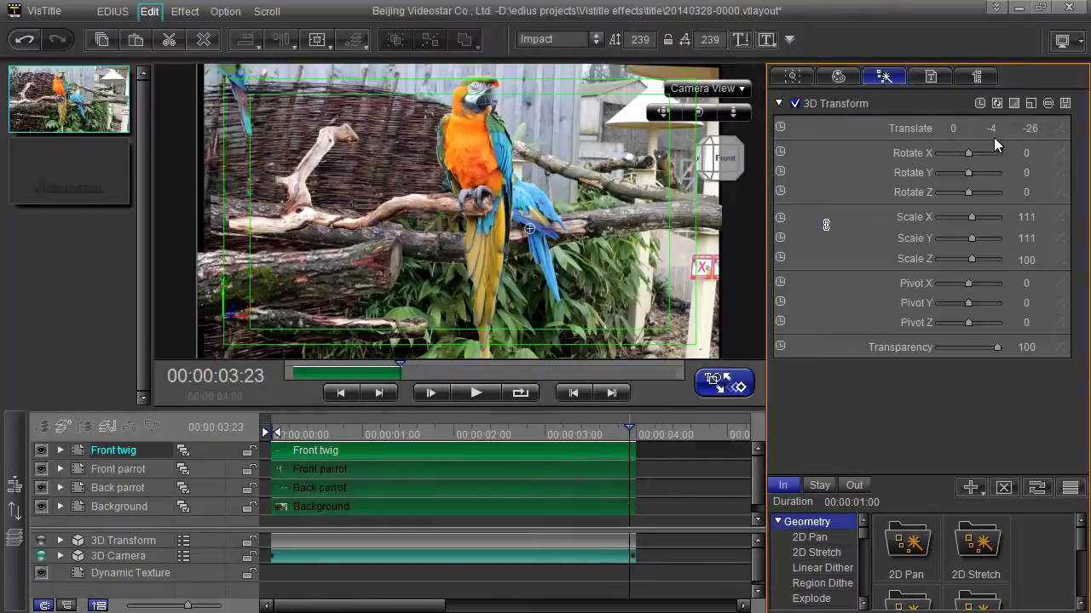
pyautogui.moveTo(993, 128); pyautogui.dragTo(989, 127)
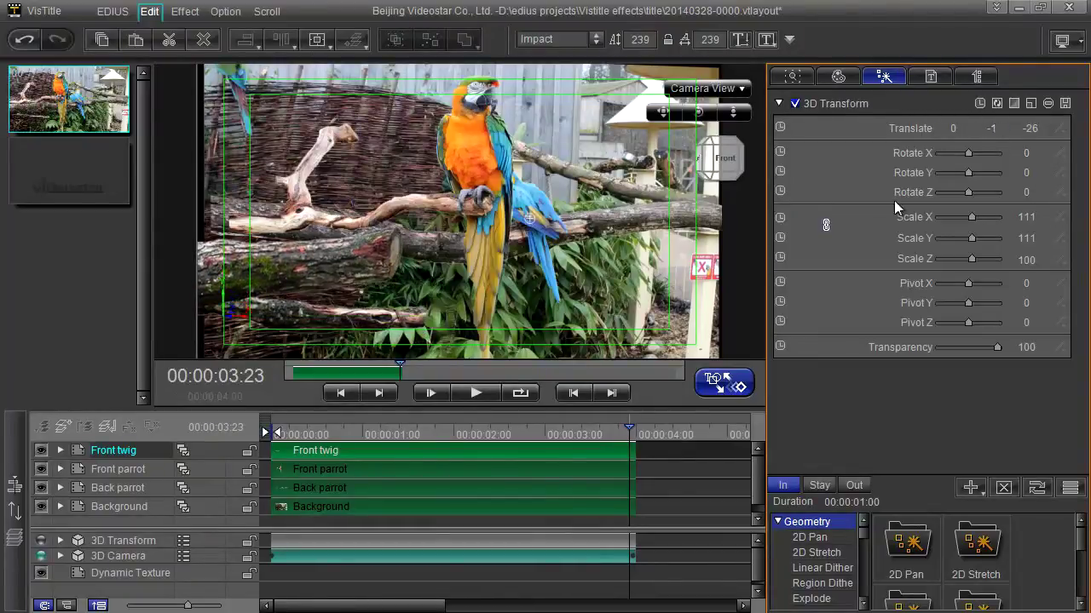
pyautogui.click(558, 466)
pyautogui.moveTo(570, 466); pyautogui.dragTo(246, 451)
# Shift the Front parrot layer slightly down and scrub back toward the start to check edges
pyautogui.click(391, 469)
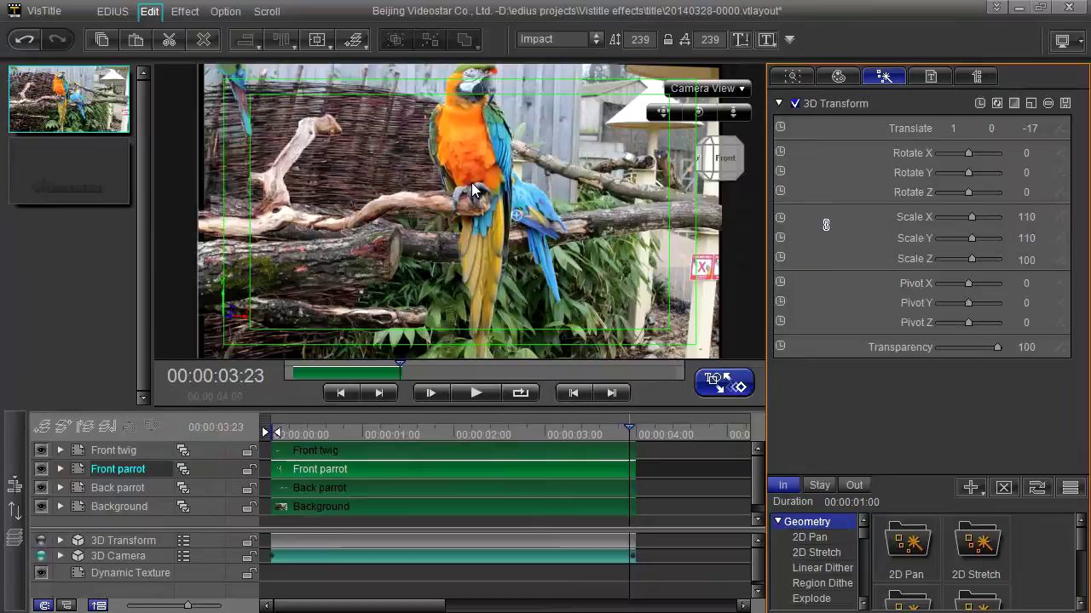
pyautogui.moveTo(468, 177); pyautogui.dragTo(465, 179)
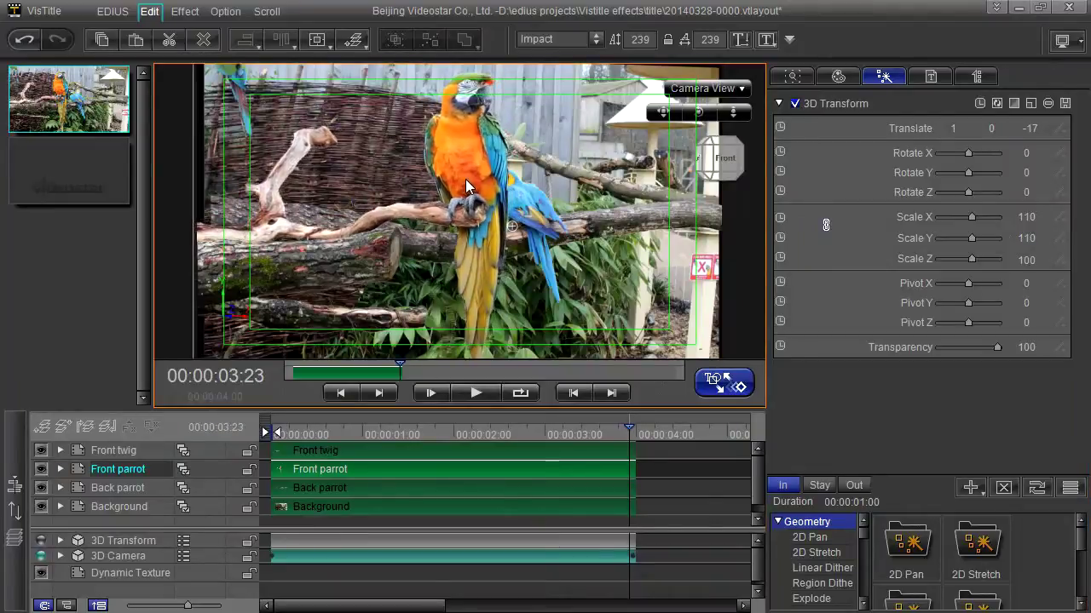
pyautogui.moveTo(622, 437)
pyautogui.mouseDown()
pyautogui.moveTo(294, 434)
pyautogui.moveTo(625, 434)
pyautogui.moveTo(328, 453)
pyautogui.moveTo(628, 430)
pyautogui.mouseUp()
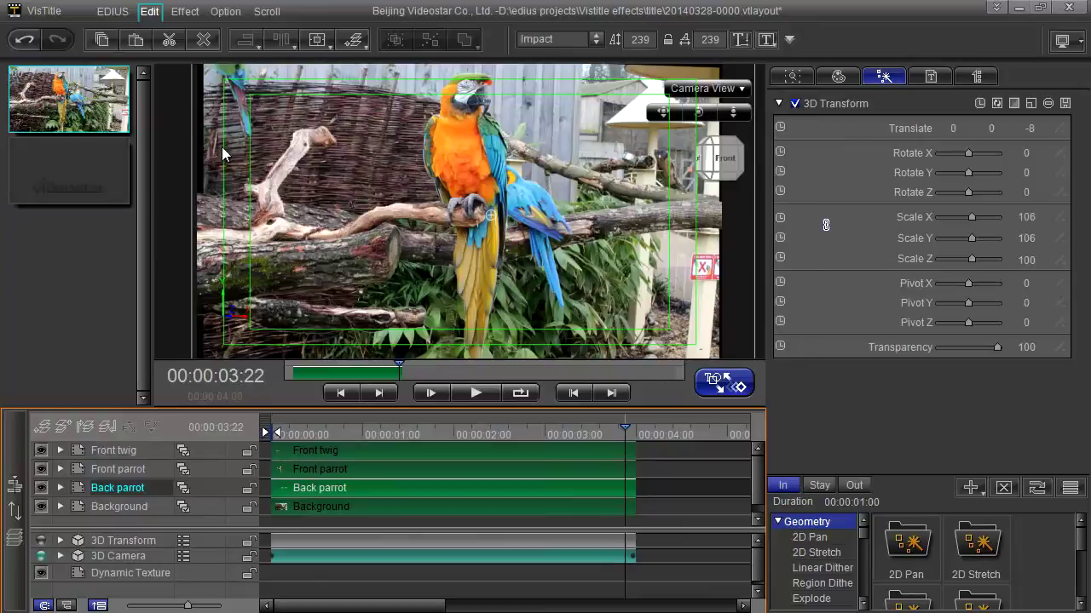
# Scale the Background layer to 104 with Translate 0, -1, 0, then scrub to about 1:12
pyautogui.click(430, 514)
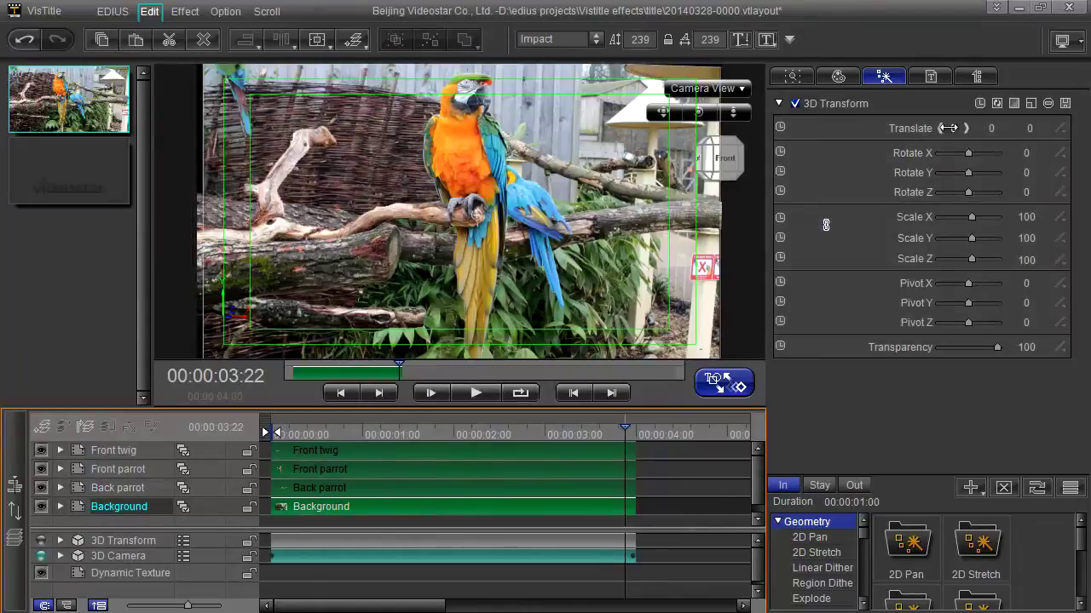
pyautogui.moveTo(987, 128); pyautogui.dragTo(989, 134)
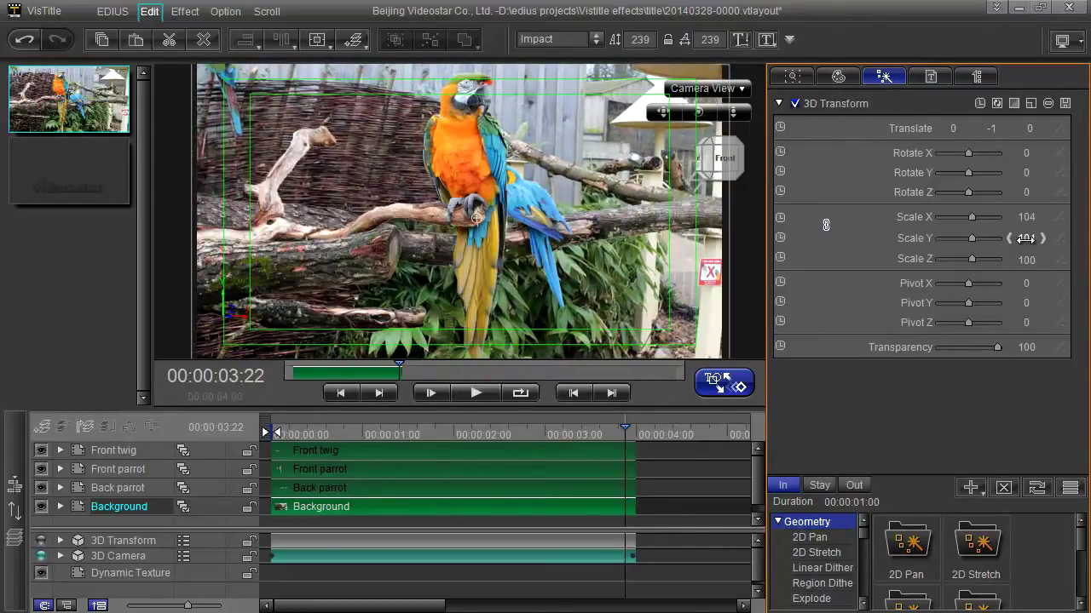
pyautogui.moveTo(626, 431); pyautogui.dragTo(266, 436)
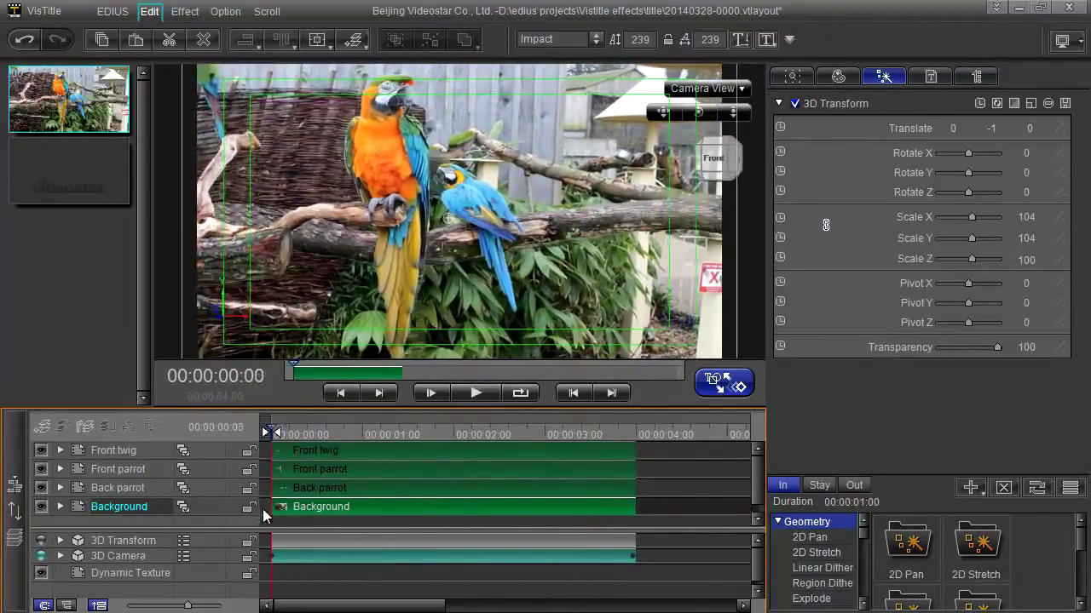
# Play back the camera move, stop it, and scrub through to look for exposed edges
pyautogui.click(475, 394)
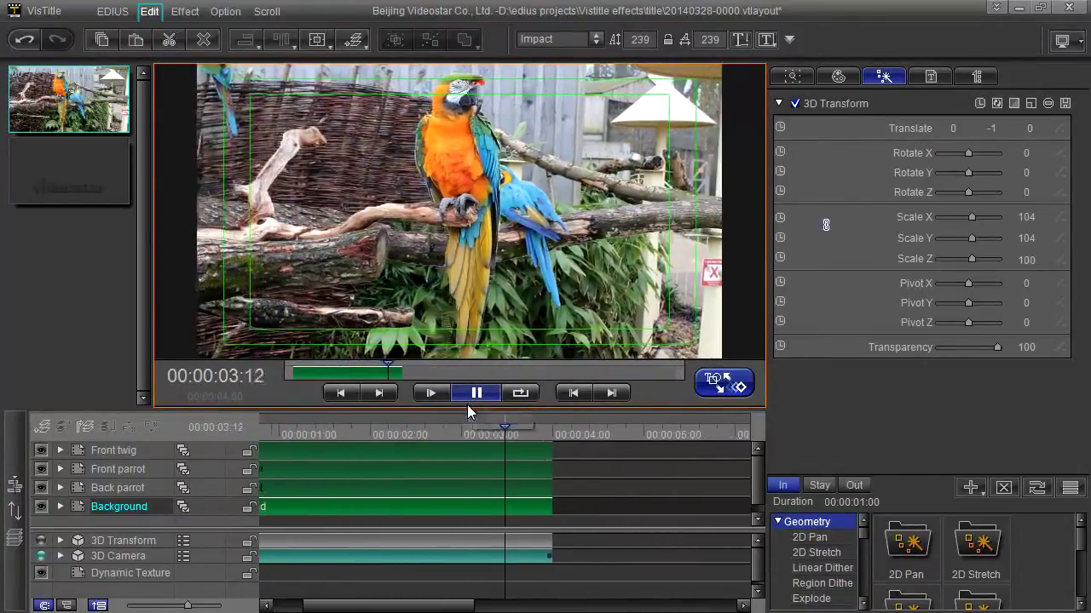
pyautogui.click(470, 405)
pyautogui.moveTo(485, 430); pyautogui.dragTo(266, 494)
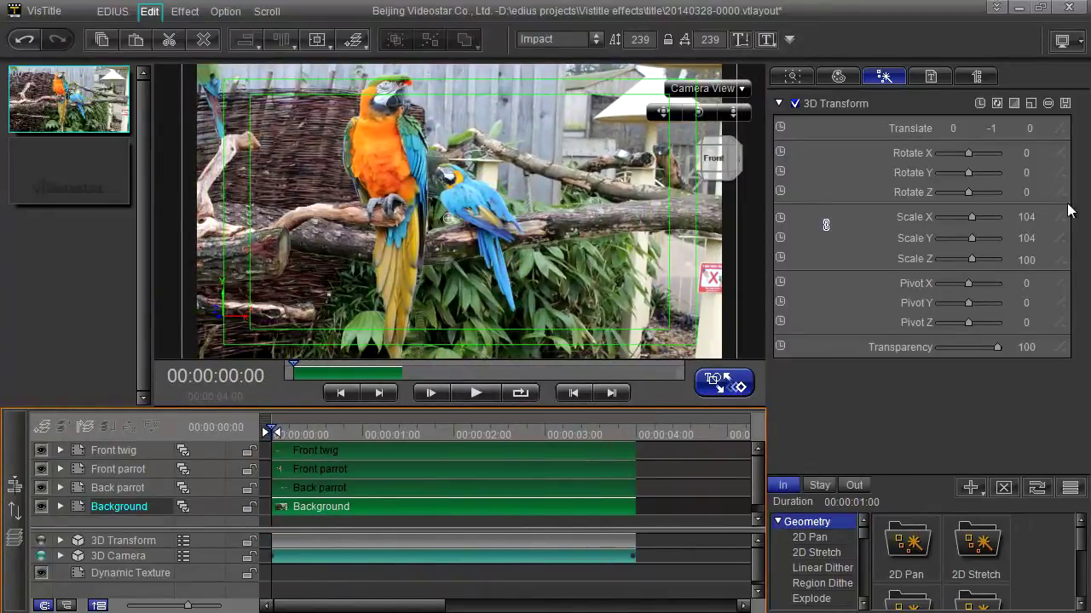
# Select the Front parrot layer (Scale 110, Translate 1, -3, -16) and scrub the whole move
pyautogui.click(471, 474)
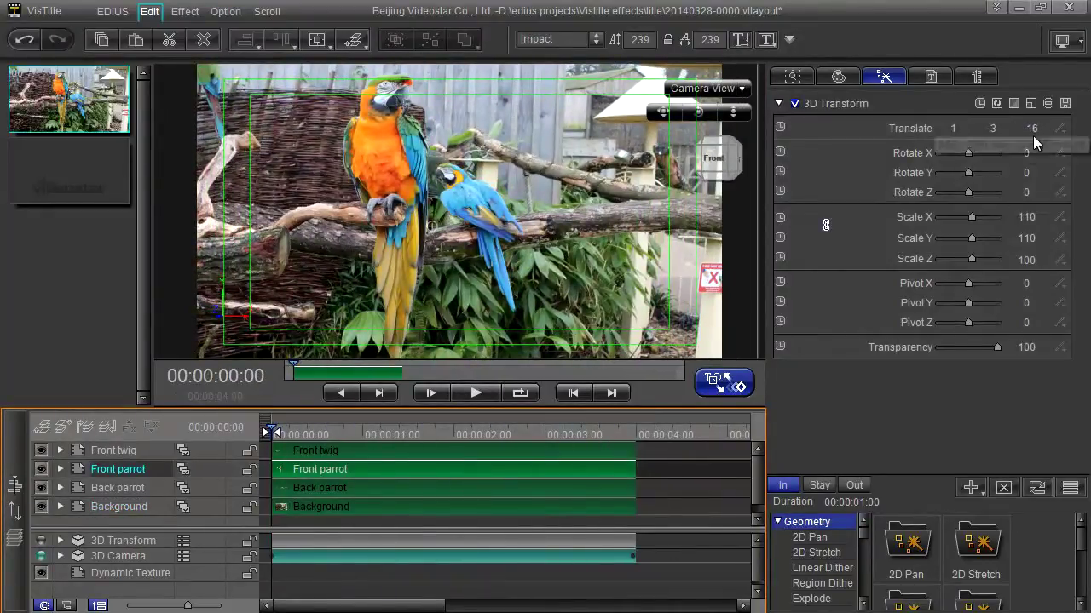
pyautogui.moveTo(396, 432); pyautogui.dragTo(307, 432)
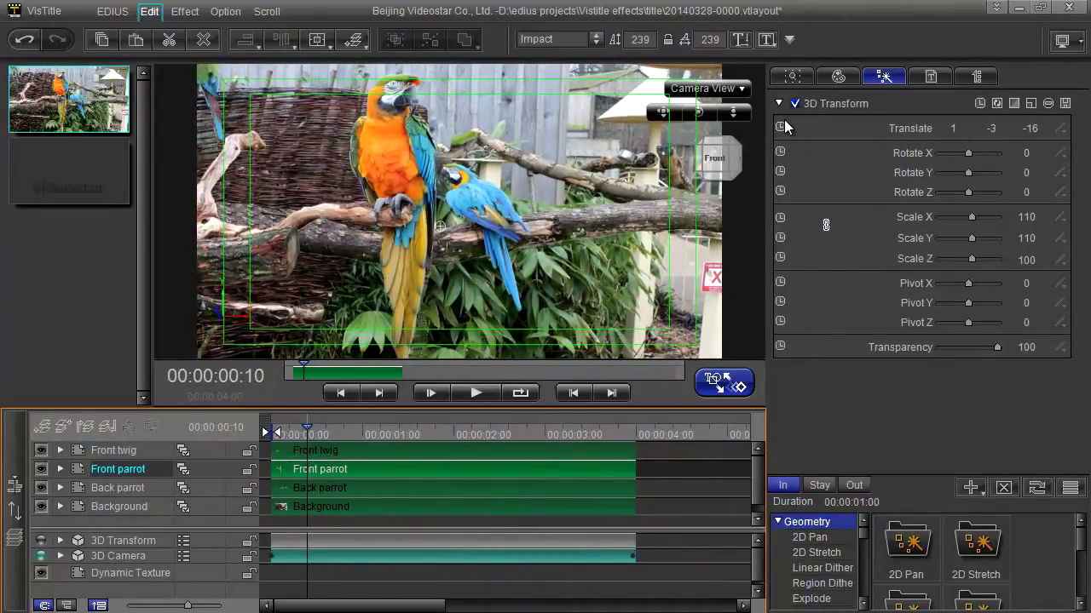
pyautogui.moveTo(328, 432); pyautogui.dragTo(423, 432)
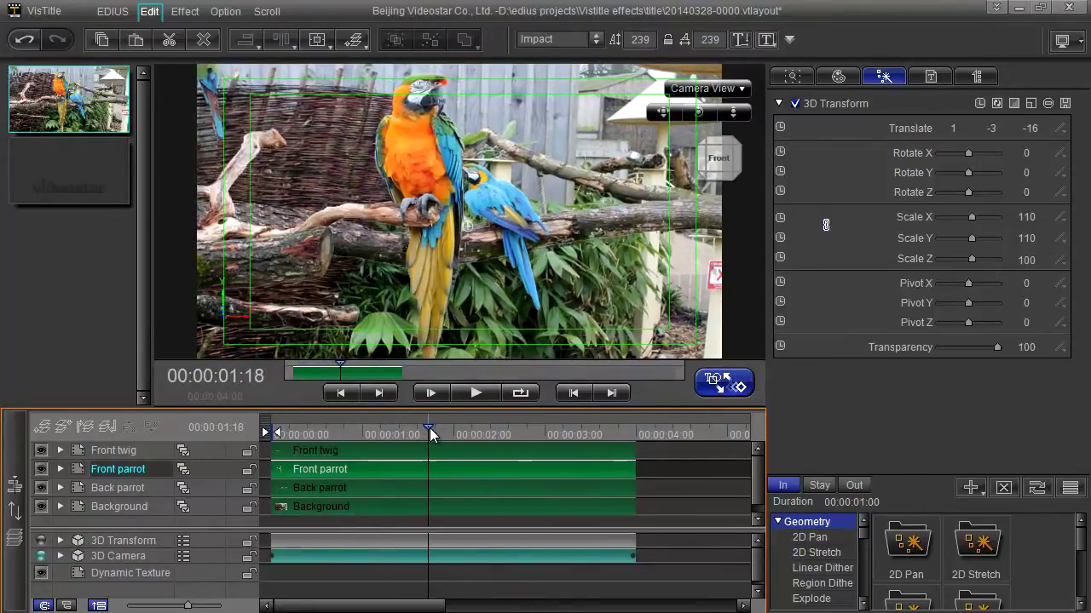
pyautogui.moveTo(431, 436); pyautogui.dragTo(406, 433)
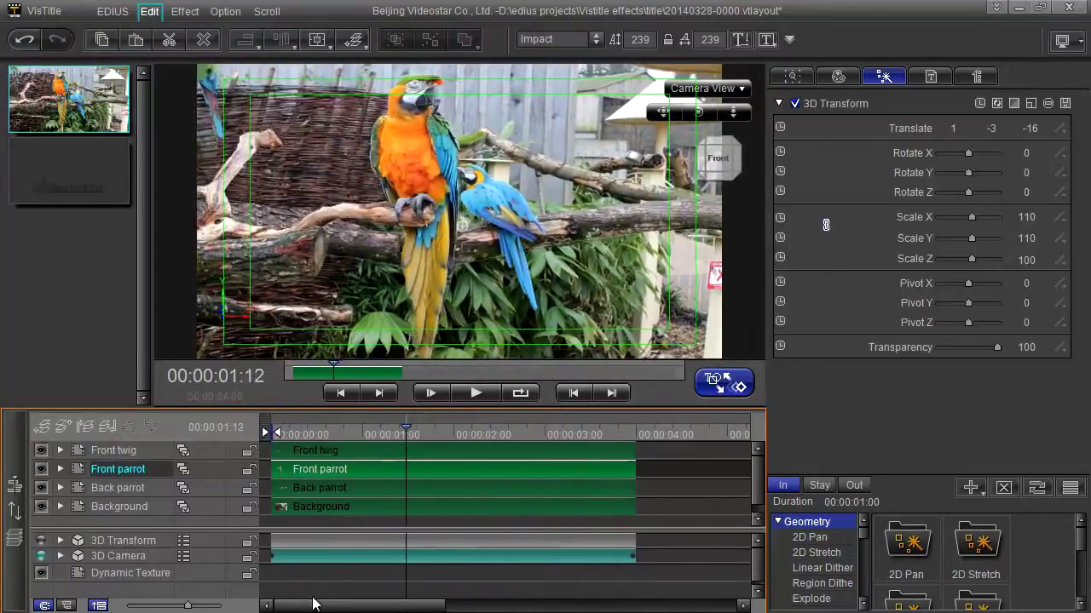
# Select the 3D Camera track and scrub through the rotation to review the move
pyautogui.click(124, 556)
pyautogui.moveTo(399, 434); pyautogui.dragTo(385, 515)
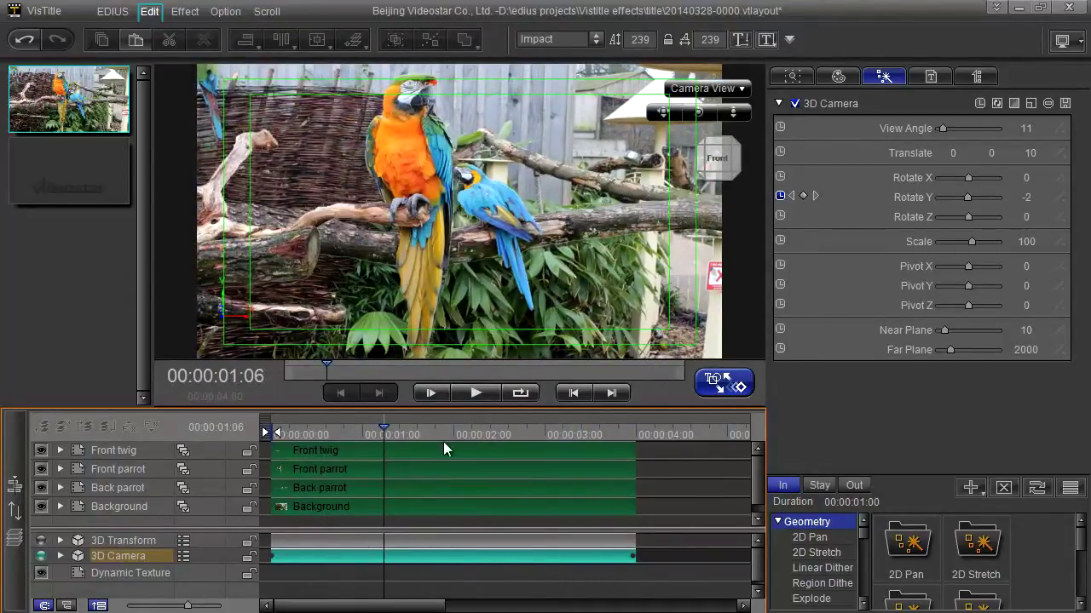
pyautogui.moveTo(443, 441); pyautogui.dragTo(465, 423)
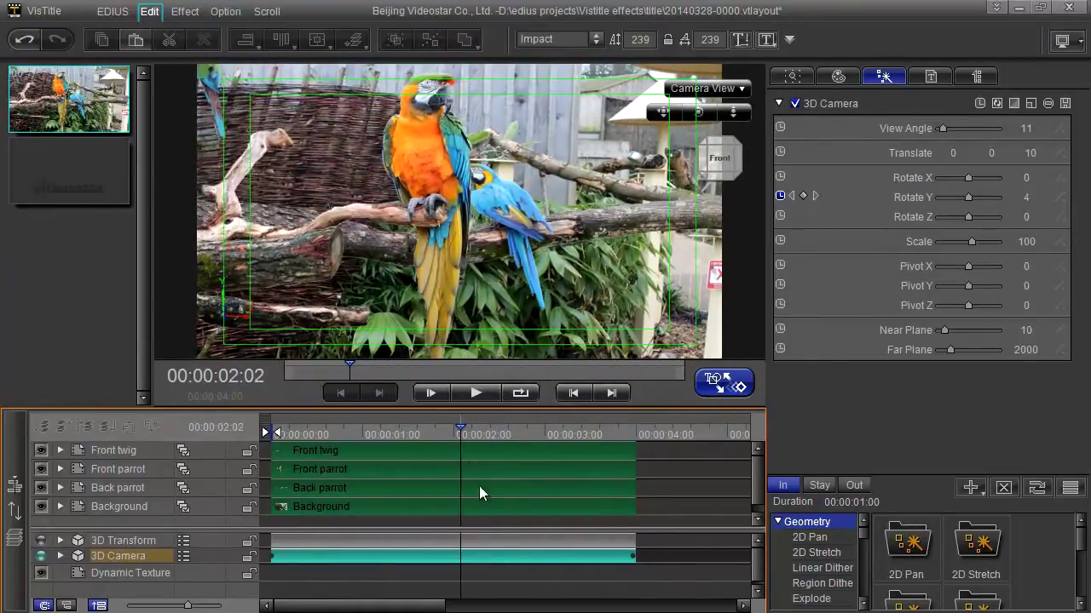
pyautogui.moveTo(477, 433); pyautogui.dragTo(325, 486)
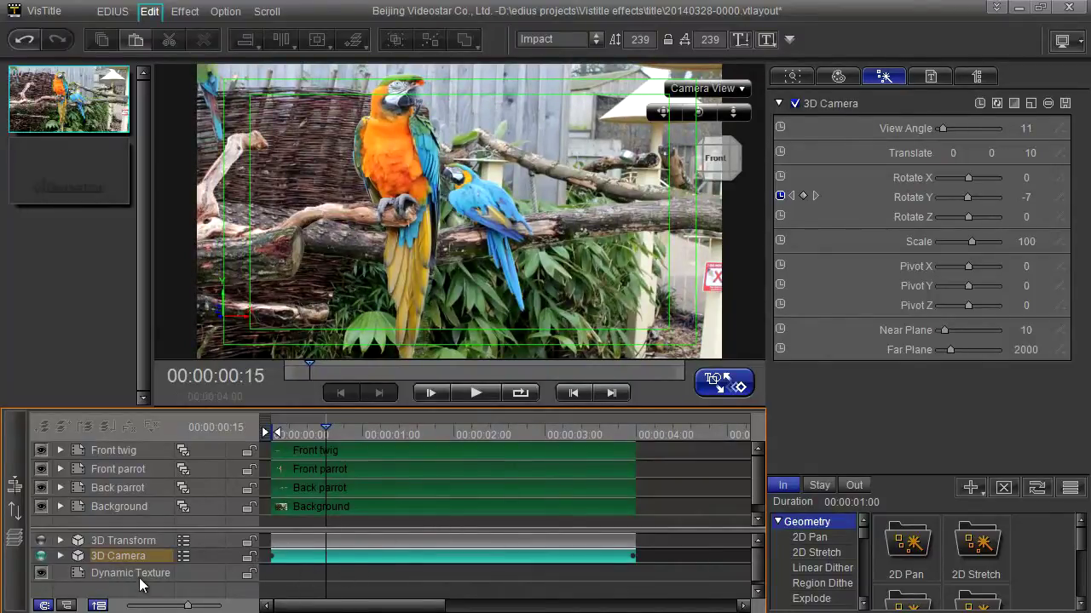
pyautogui.moveTo(341, 477)
pyautogui.mouseDown()
pyautogui.moveTo(382, 454)
pyautogui.moveTo(510, 457)
pyautogui.moveTo(328, 486)
pyautogui.mouseUp()
# Set the camera's last keyframe Rotate Y to 12 at 00:00:03:13 and preview the playback
pyautogui.click(814, 196)
pyautogui.moveTo(1026, 197); pyautogui.dragTo(1026, 197)
pyautogui.moveTo(565, 445); pyautogui.dragTo(315, 452)
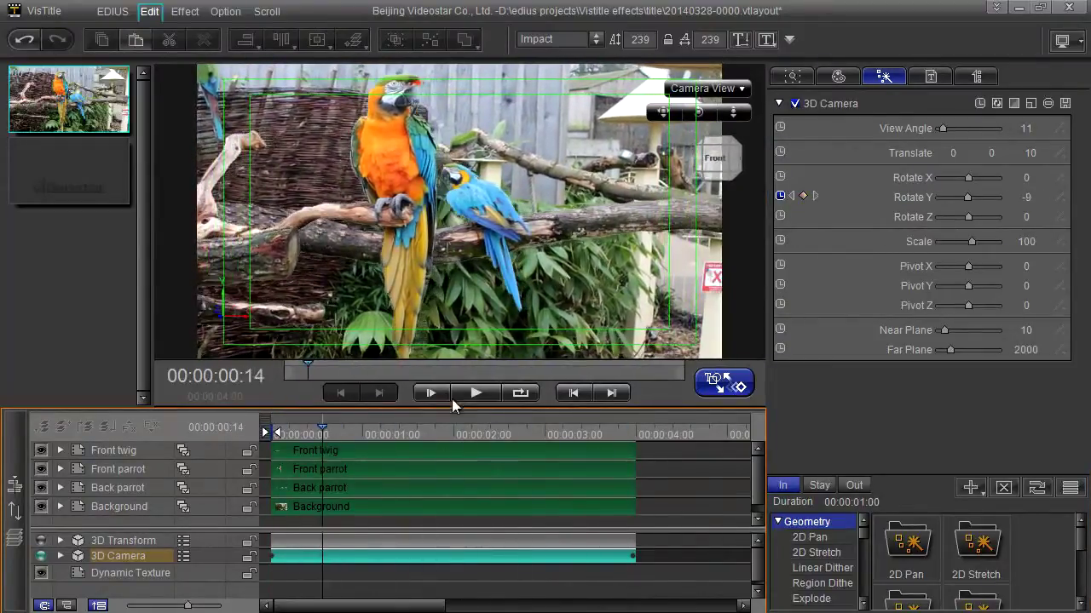
pyautogui.click(478, 399)
pyautogui.click(478, 400)
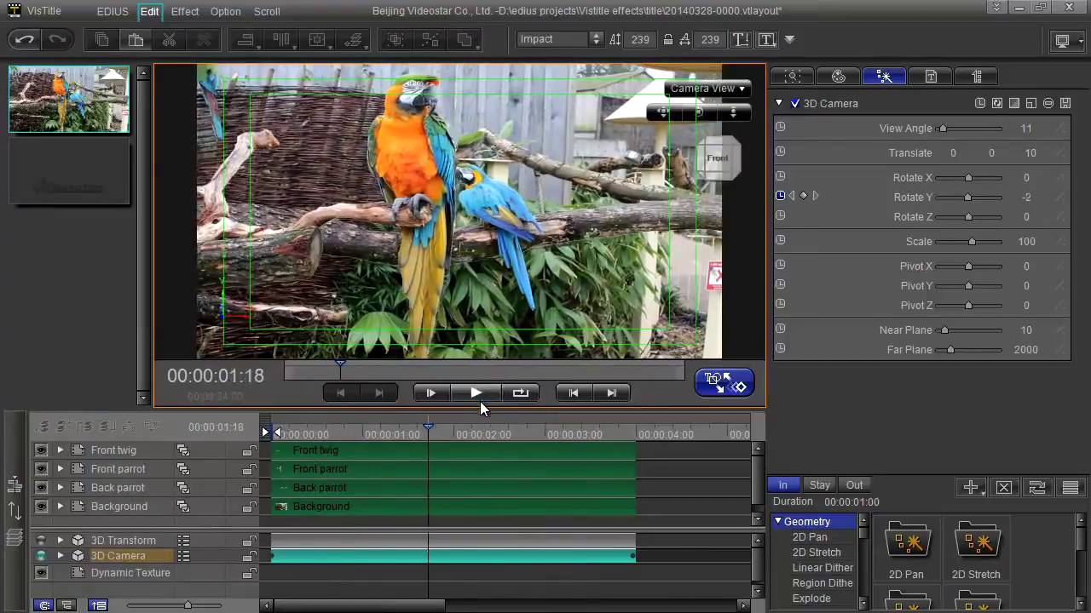